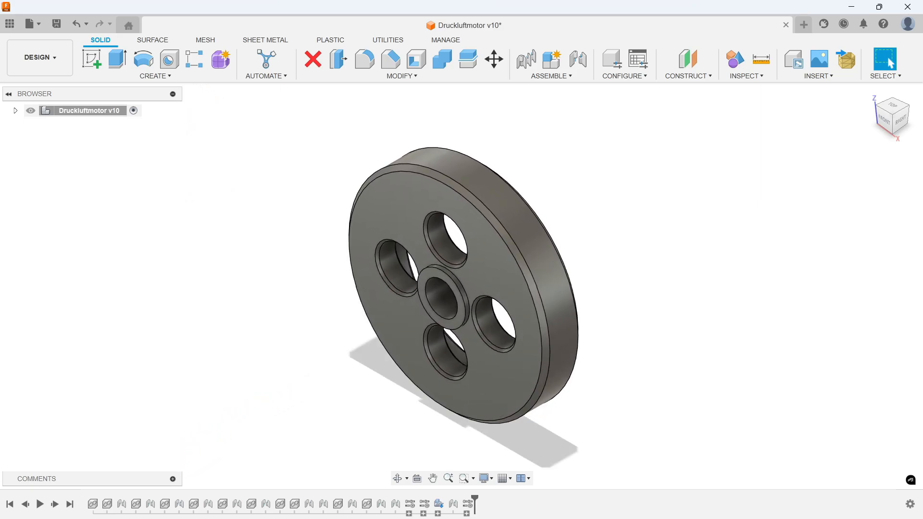
click(443, 245)
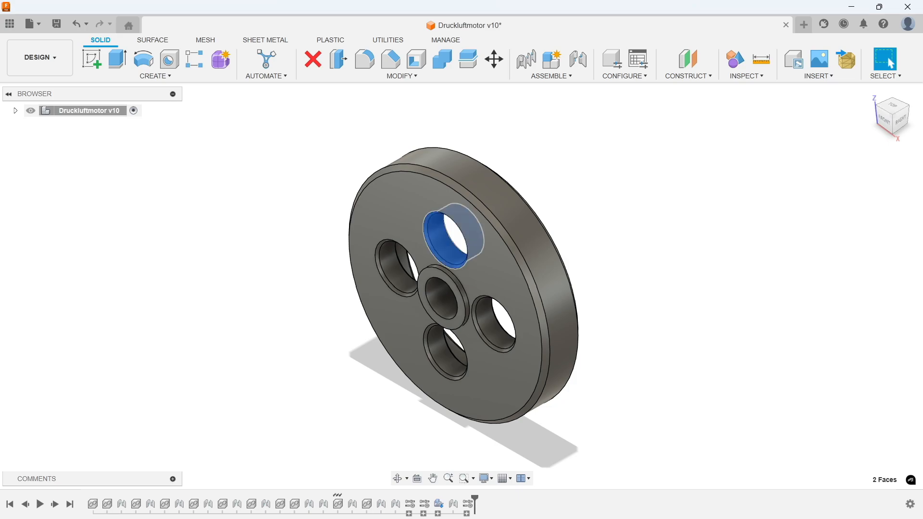
key(Escape)
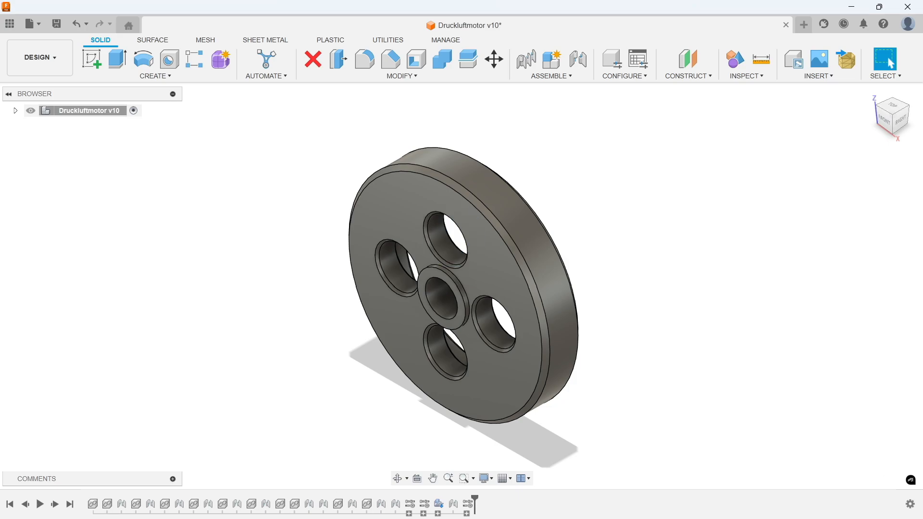
triple_click(443, 244)
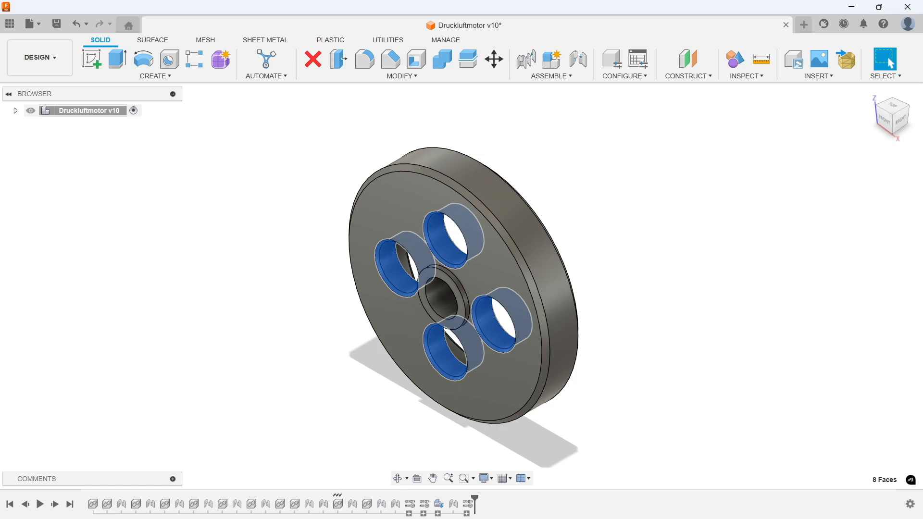
key(Escape)
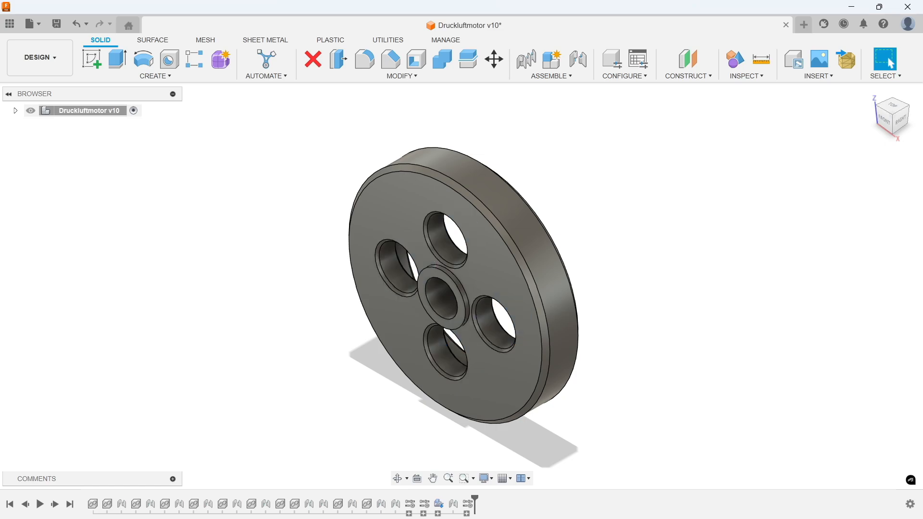
Create a new design and start a sketch on the vertical YZ plane.
click(804, 25)
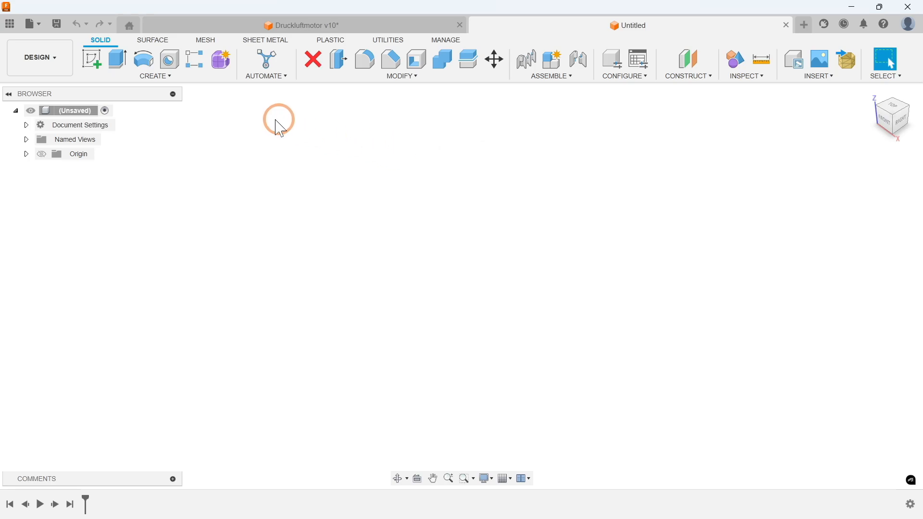
click(92, 60)
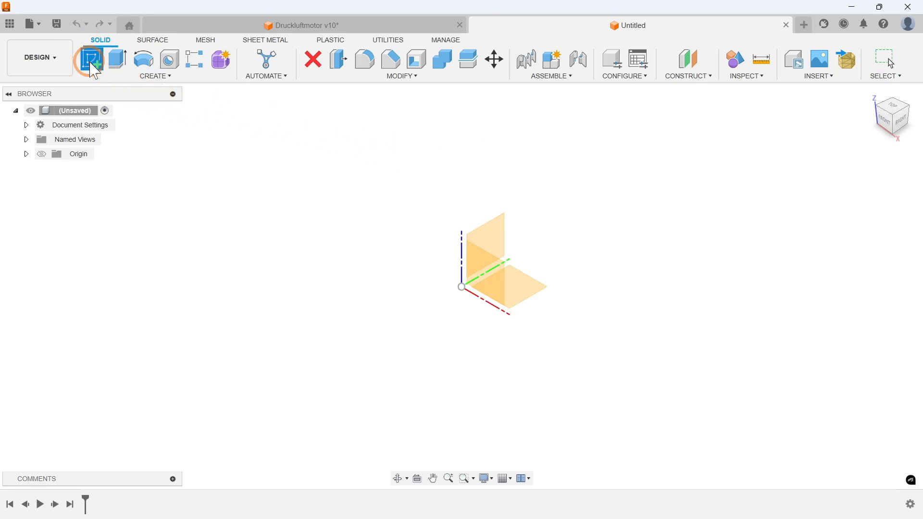
click(502, 229)
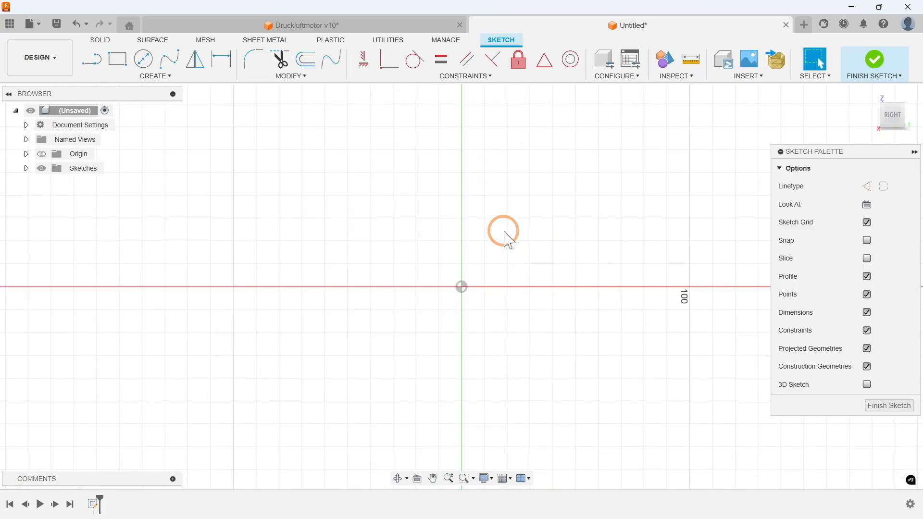
Draw a 10 mm horizontal centerline from the origin and place its dimension below the line.
click(108, 75)
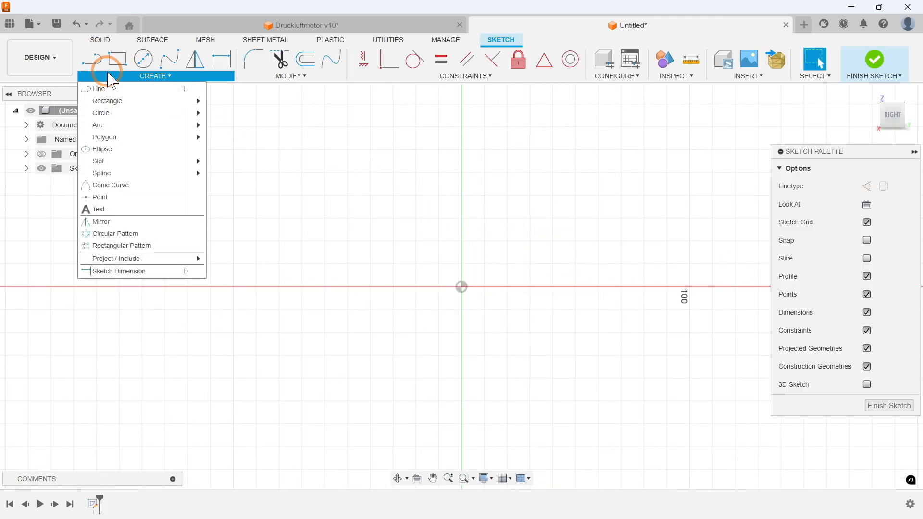
click(122, 89)
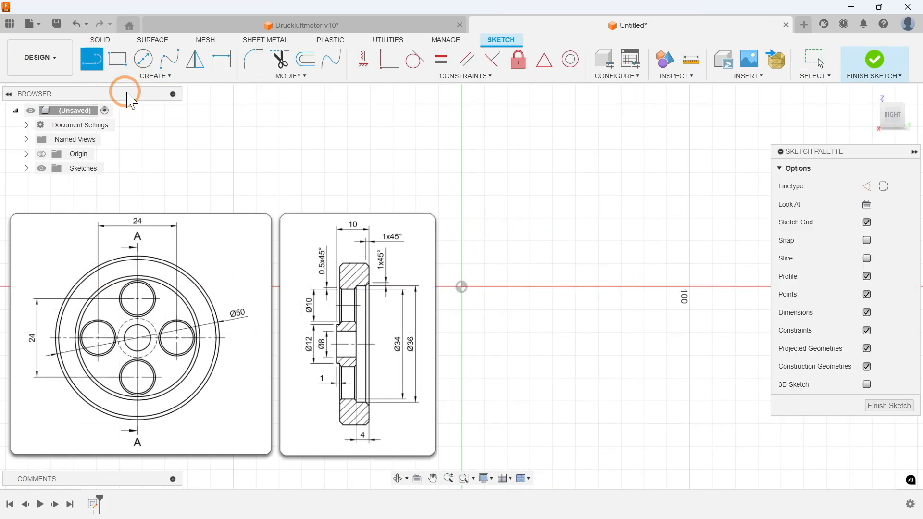
click(884, 187)
click(462, 287)
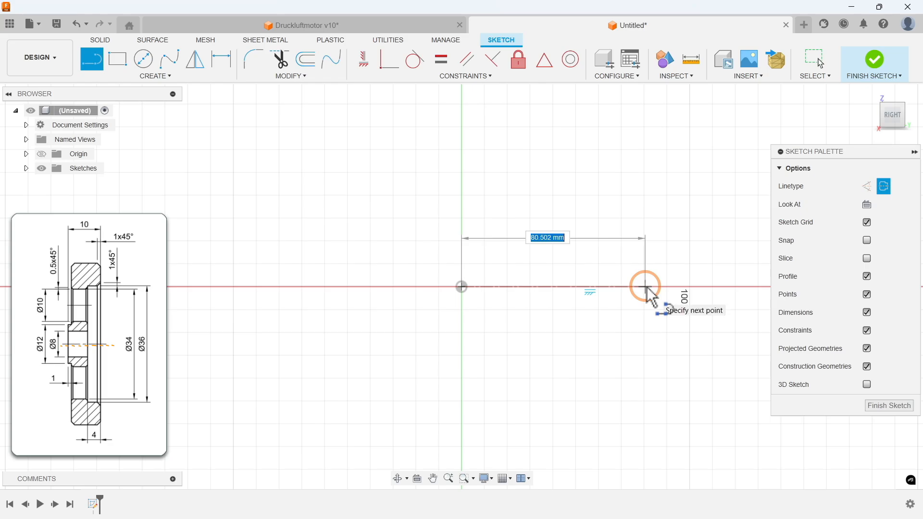
text(10)
key(Tab)
key(Return)
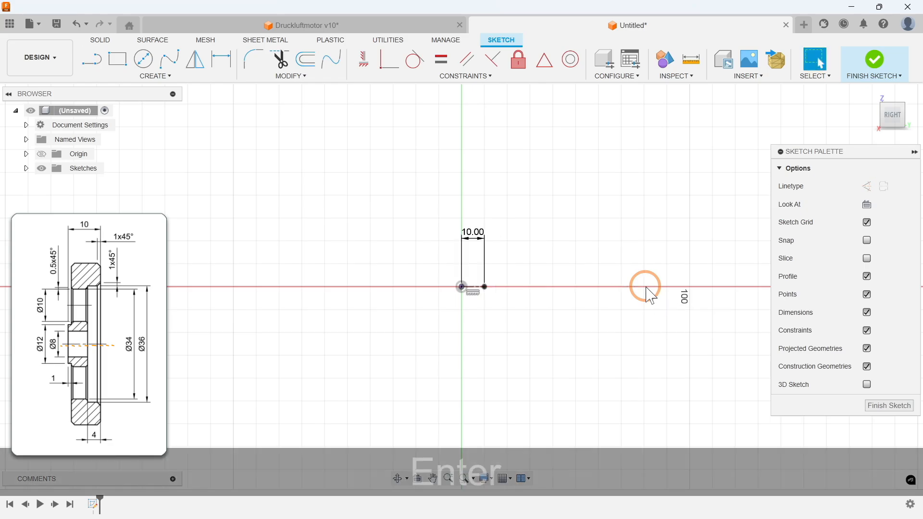
key(Return)
scroll(477, 281, up, 2)
middle_drag(515, 215, 515, 242)
drag(467, 210, 476, 351)
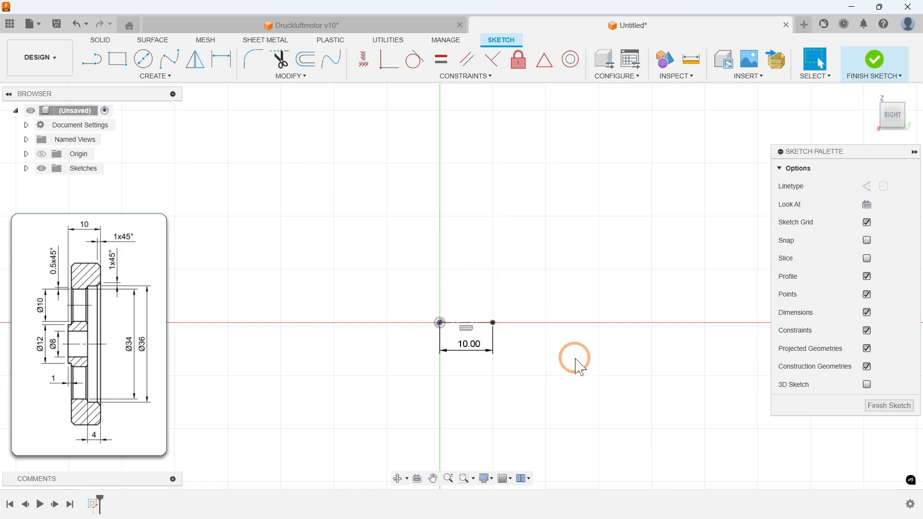
Start the profile about 18 mm above the origin on the vertical axis with a 6 mm line parallel to the centerline.
click(177, 79)
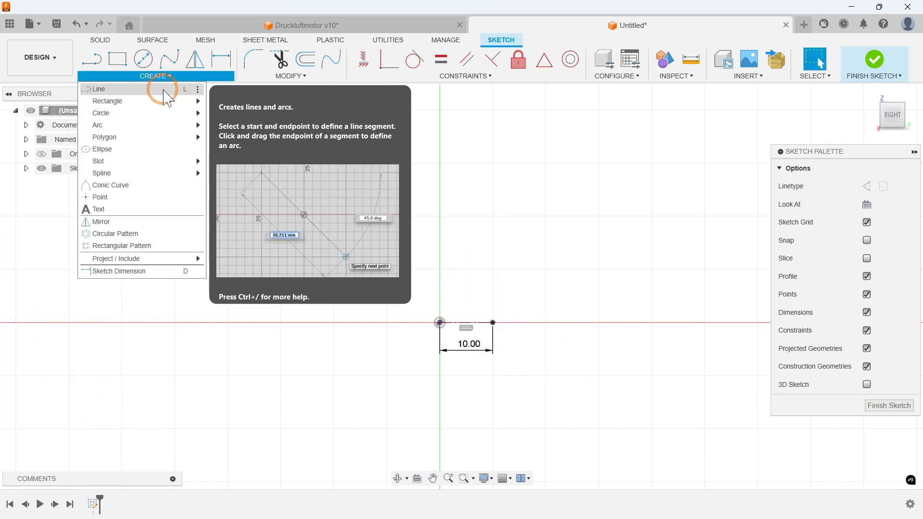
click(161, 89)
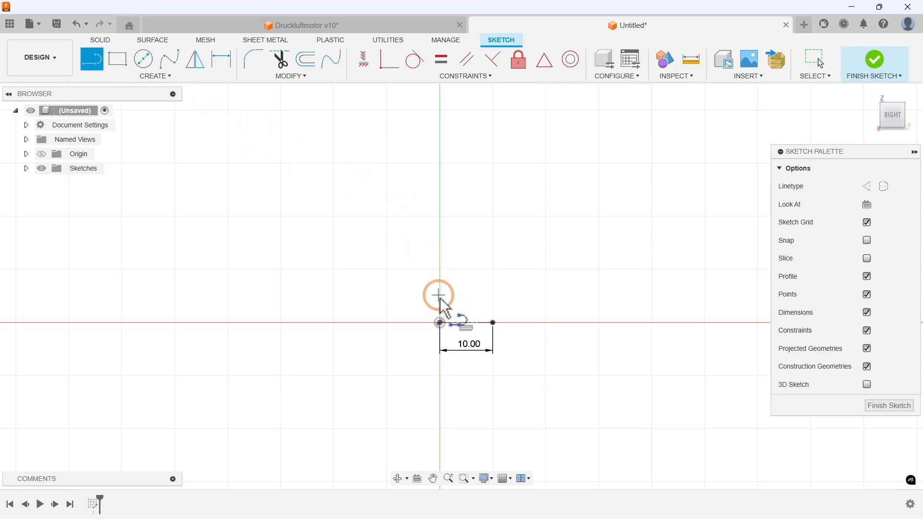
click(440, 322)
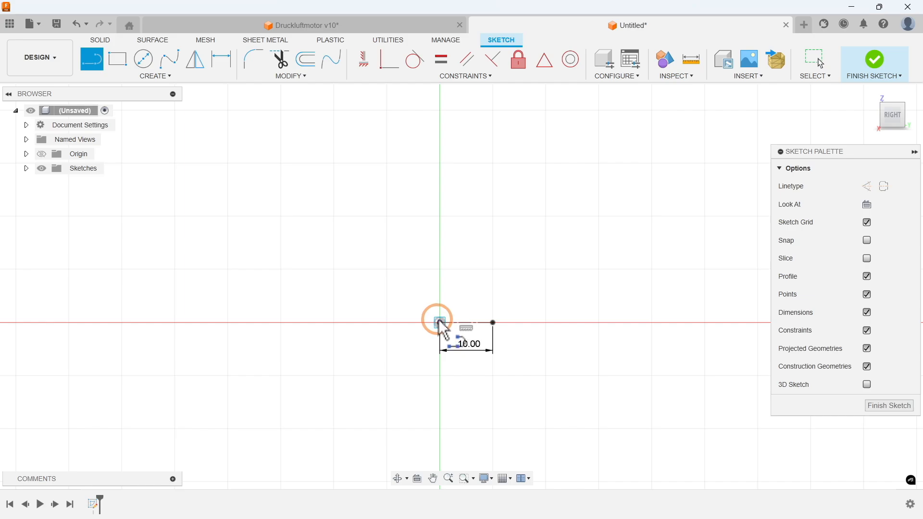
click(439, 224)
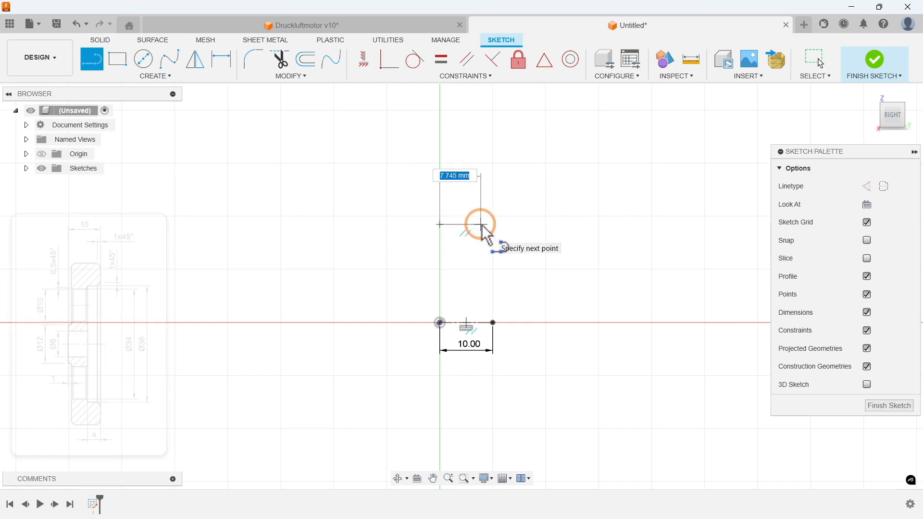
text(6)
key(Tab)
click(481, 224)
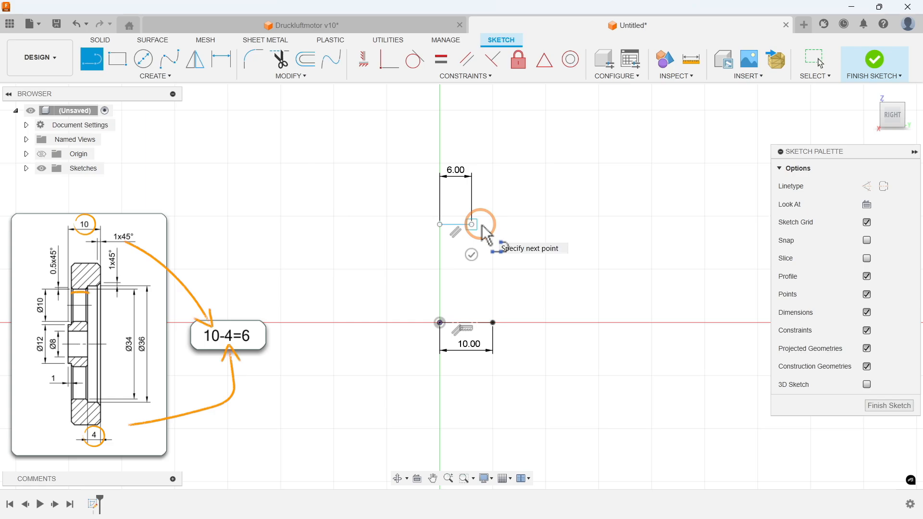
Continue the profile straight up, 4 mm outward, straight up again, and 9 mm back toward the vertical axis.
click(471, 165)
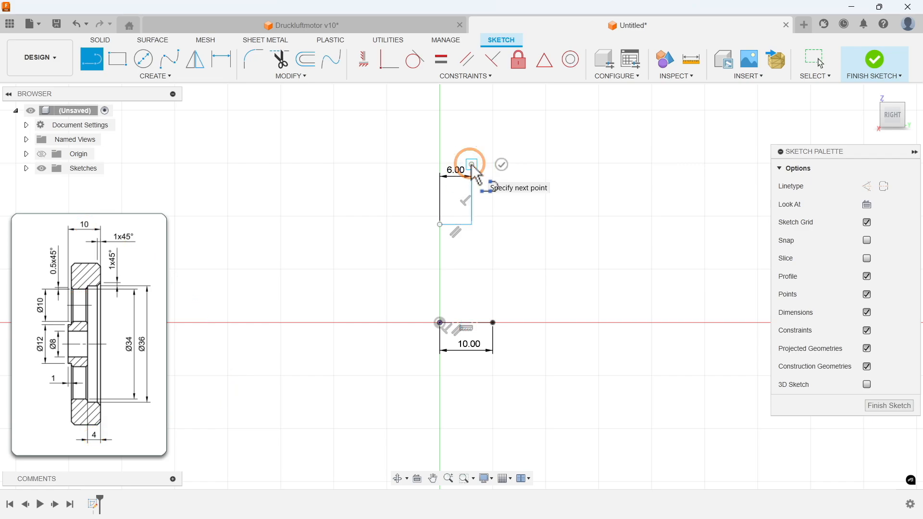
text(4)
key(Return)
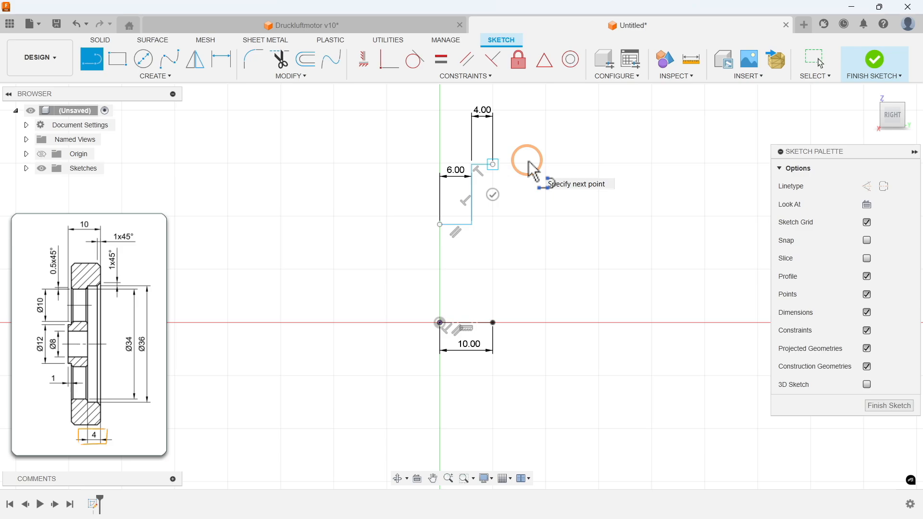
click(492, 98)
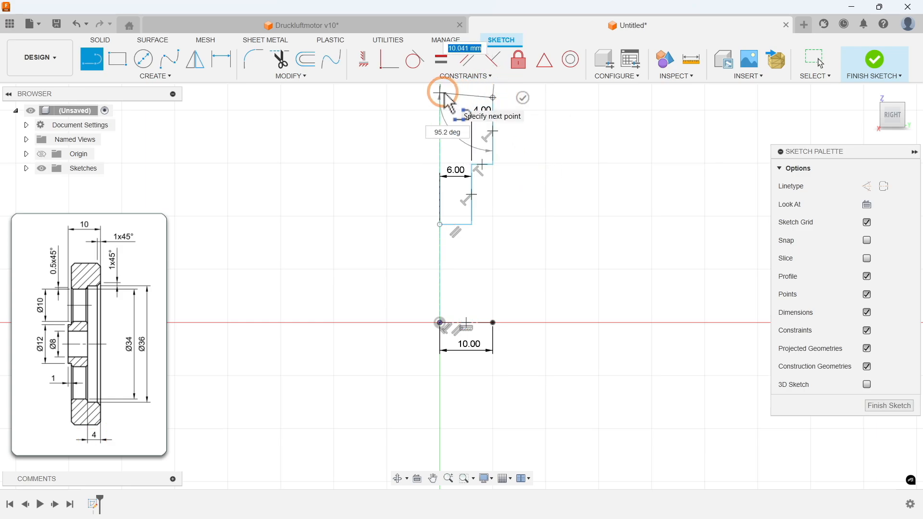
text(9)
key(Tab)
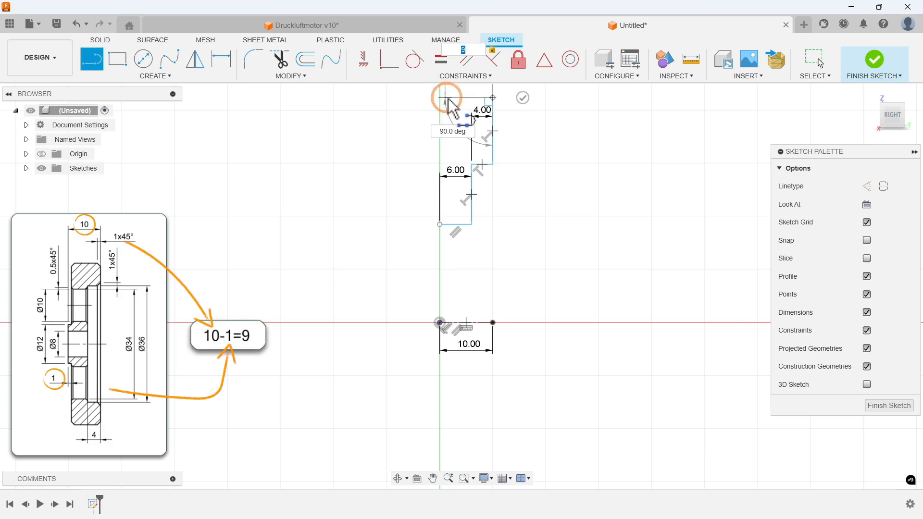
key(Return)
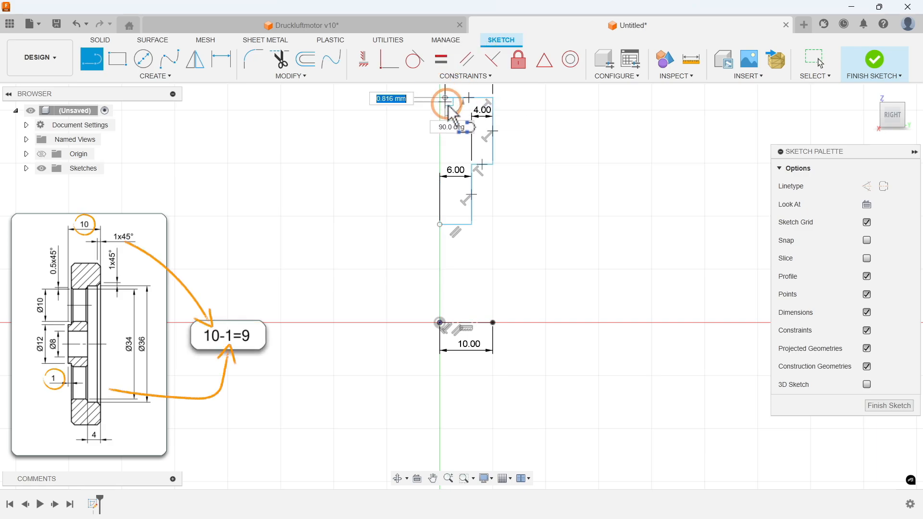
Close the profile with a line down, a short step across to the vertical axis, and a line to the start point.
click(445, 157)
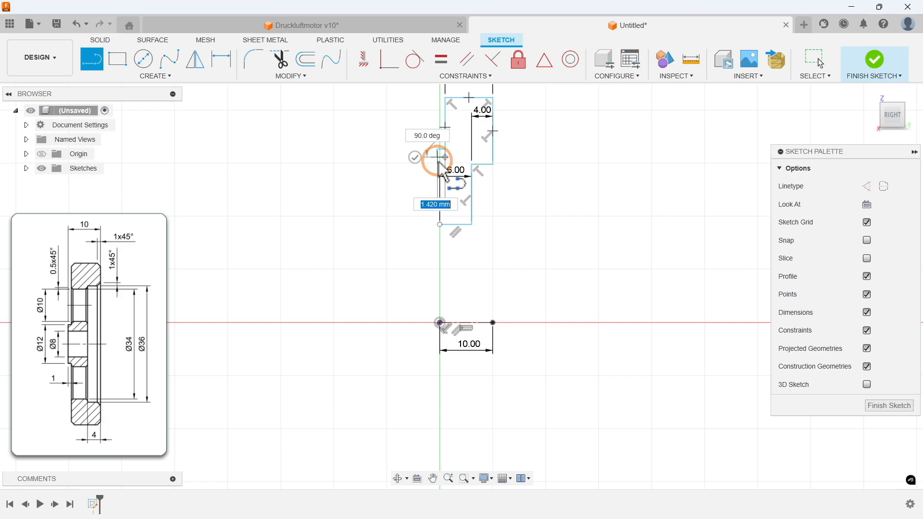
mouse_move(439, 162)
mouse_down()
mouse_move(438, 321)
mouse_move(439, 158)
mouse_up()
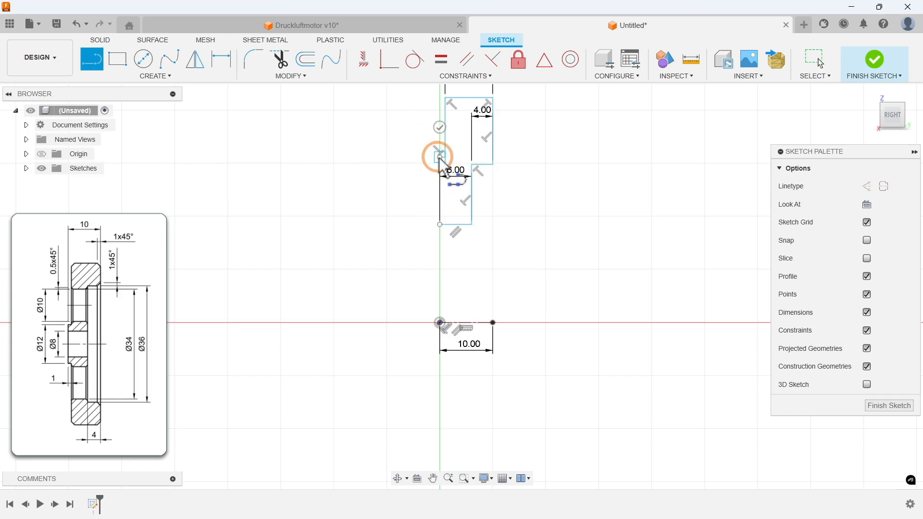
click(440, 224)
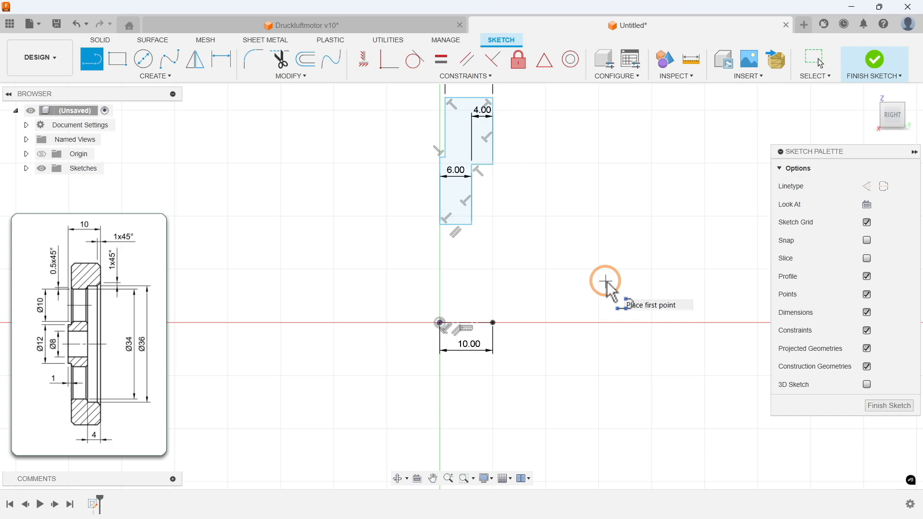
Dimension the profile's lowest horizontal line to the centerline as an 8 mm diameter.
key(d)
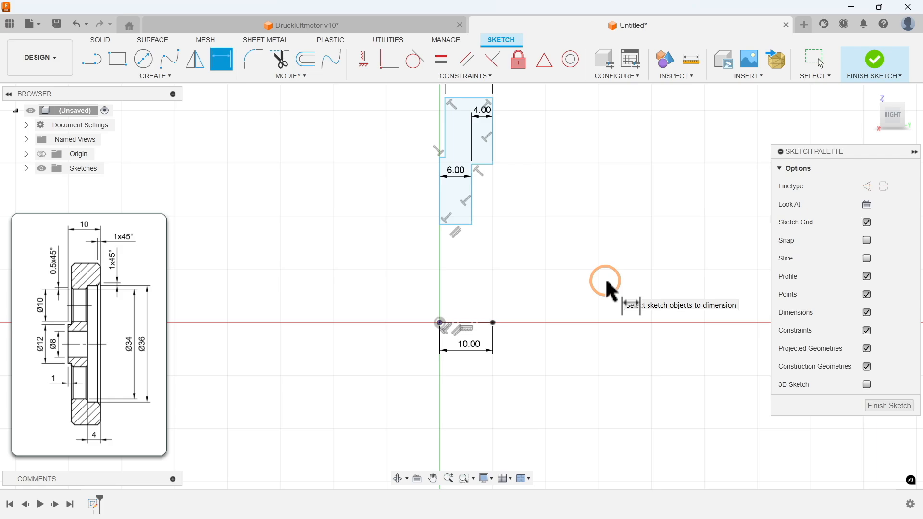
click(456, 323)
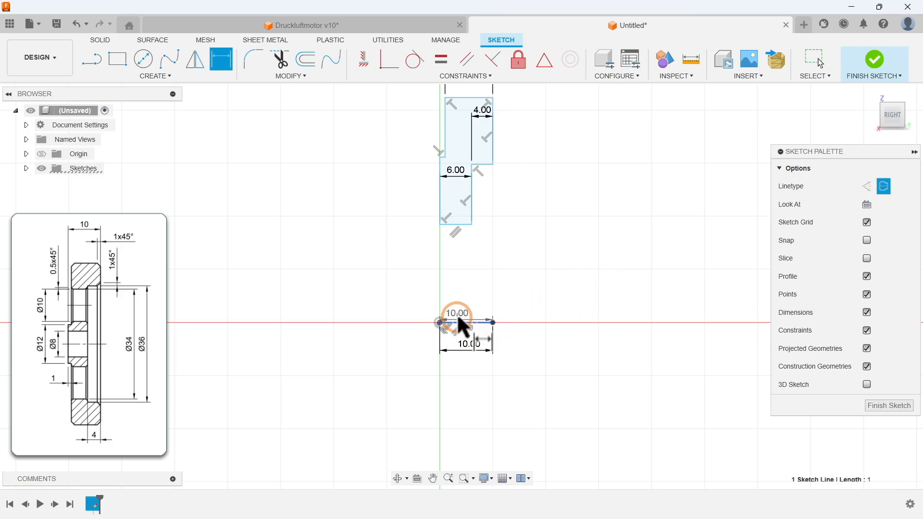
click(455, 225)
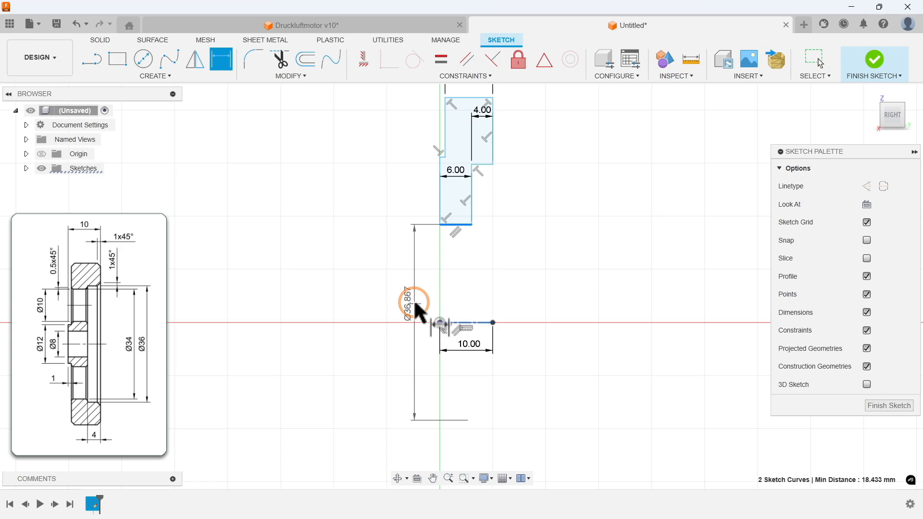
click(414, 313)
text(8)
key(Return)
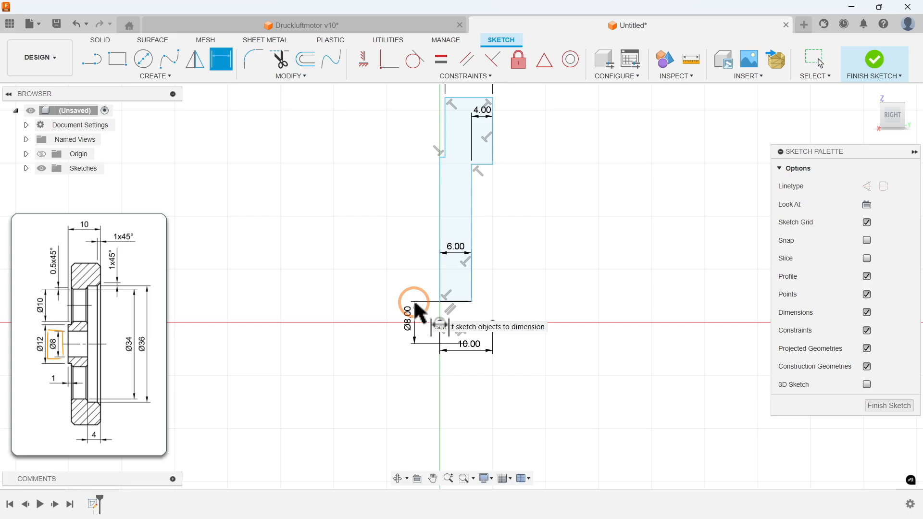
Dimension the profile's 4 mm step line to the centerline as a 36 mm diameter.
click(480, 165)
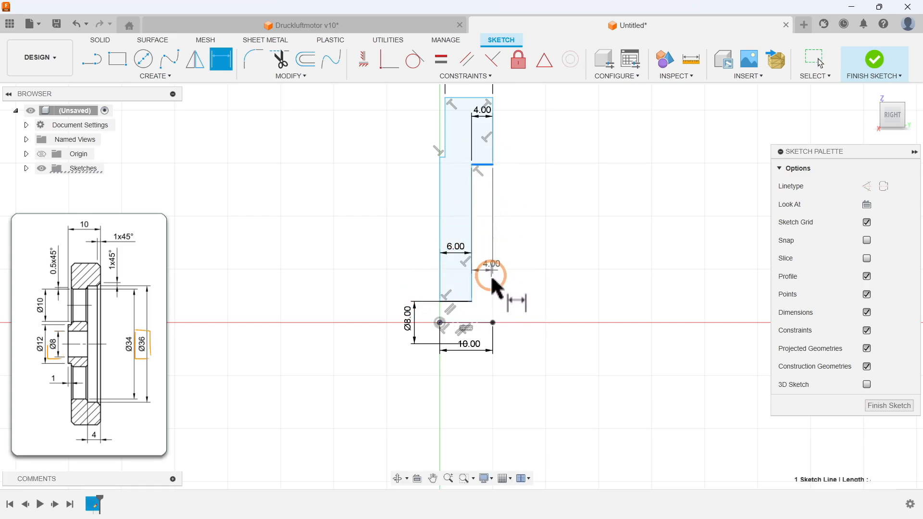
click(475, 322)
click(527, 311)
text(36)
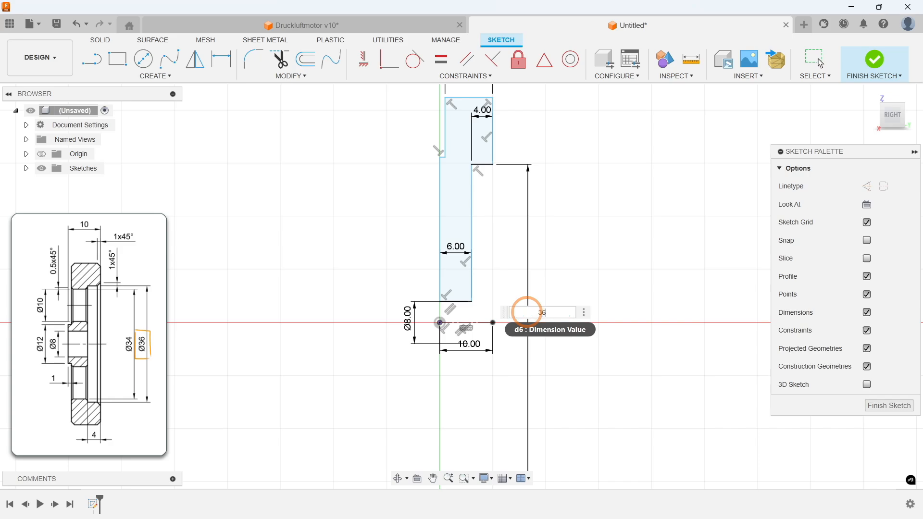
key(Return)
Dimension the 9 mm outer edge of the profile to the centerline as a 50 mm diameter.
click(475, 323)
click(476, 98)
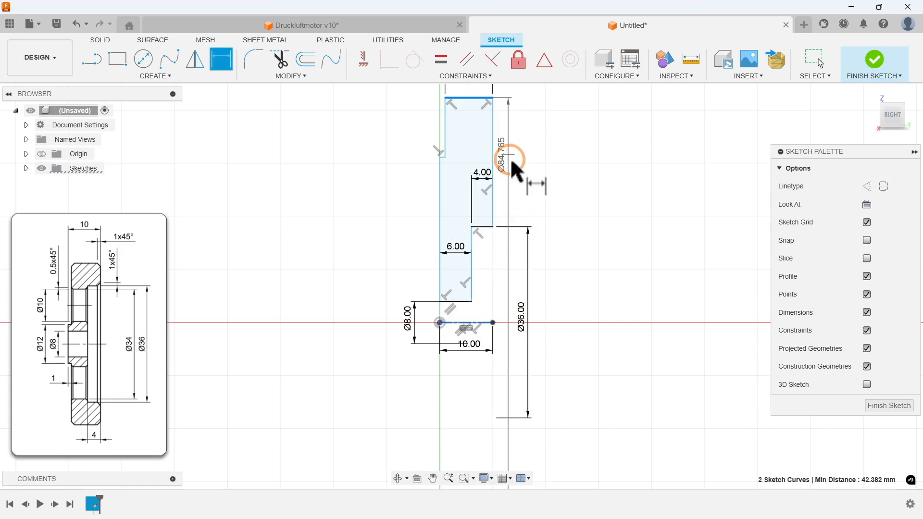
click(576, 324)
text(50)
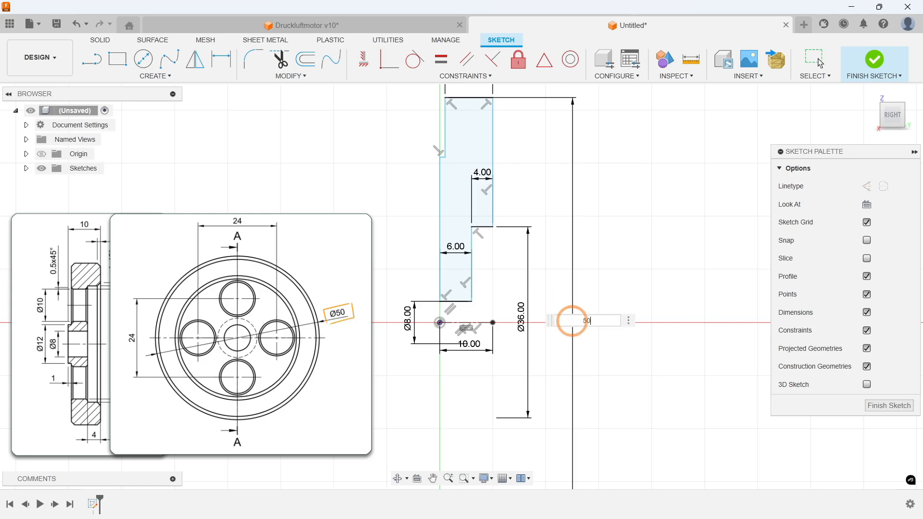
key(Return)
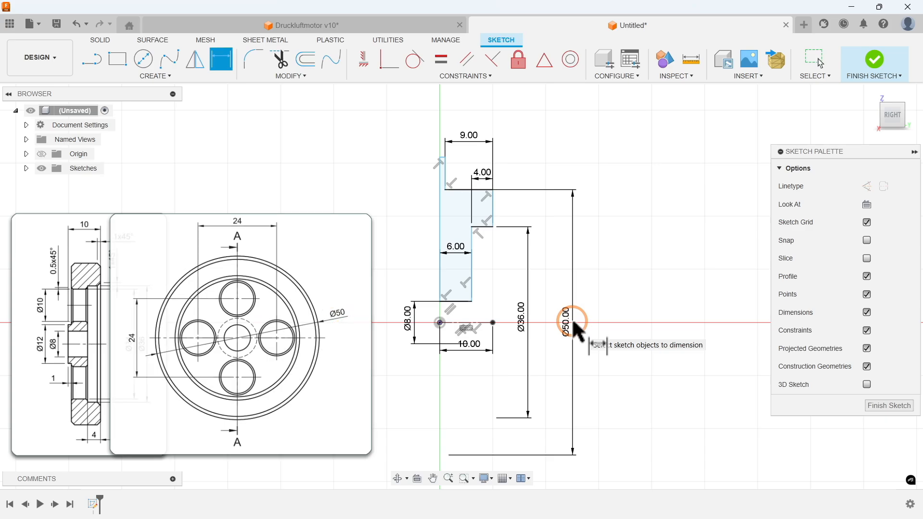
key(Escape)
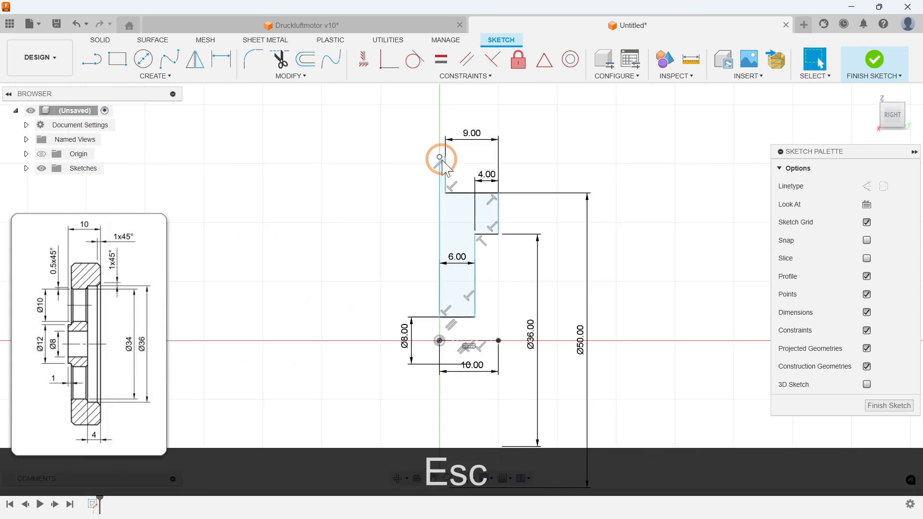
Move the short step line at the vertical axis below the profile's top edge and dimension it to the centerline as a 12 mm diameter.
scroll(447, 188, up, 3)
drag(444, 217, 438, 274)
click(334, 268)
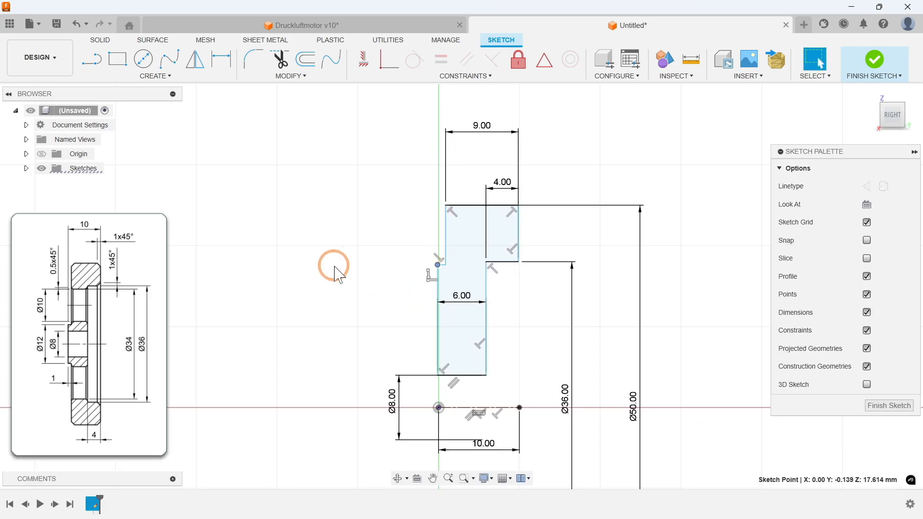
key(d)
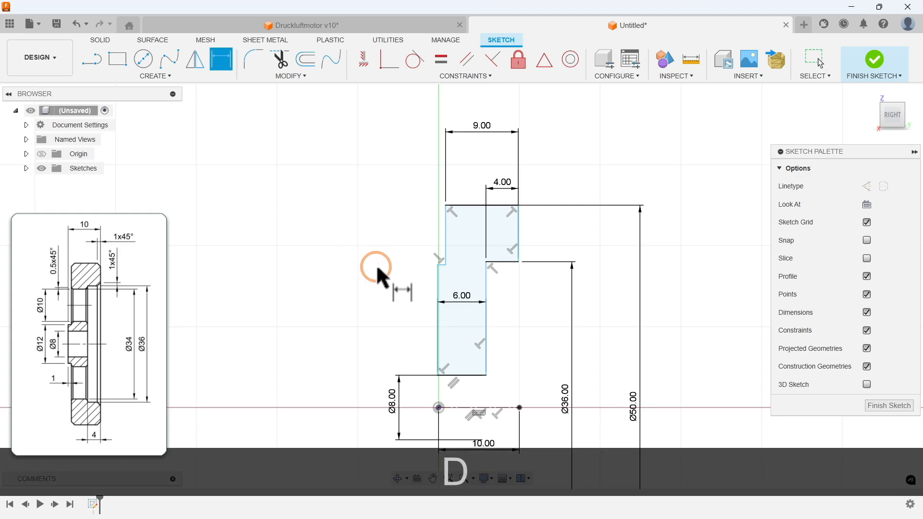
scroll(441, 269, up, 3)
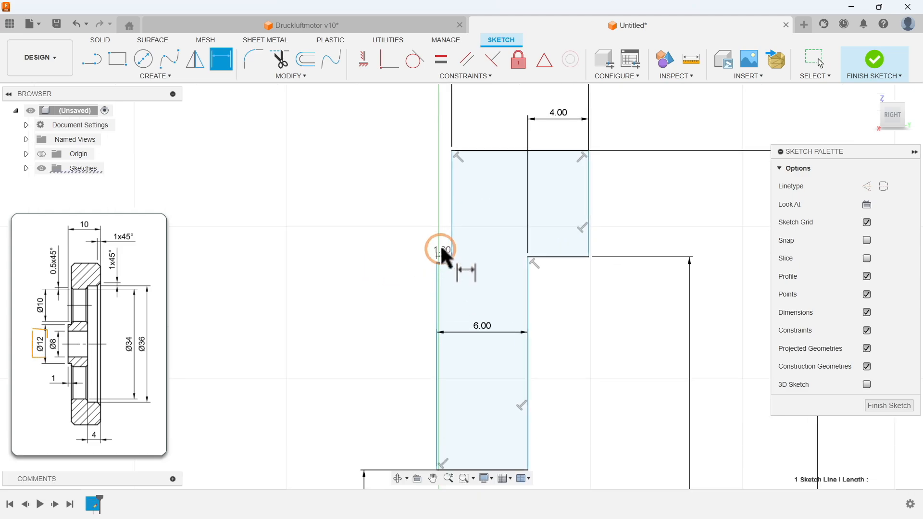
scroll(443, 255, down, 3)
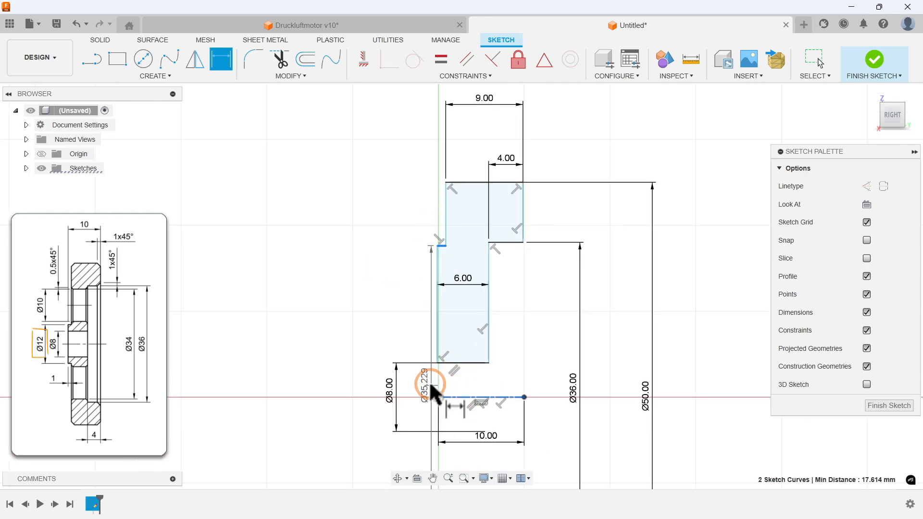
click(306, 380)
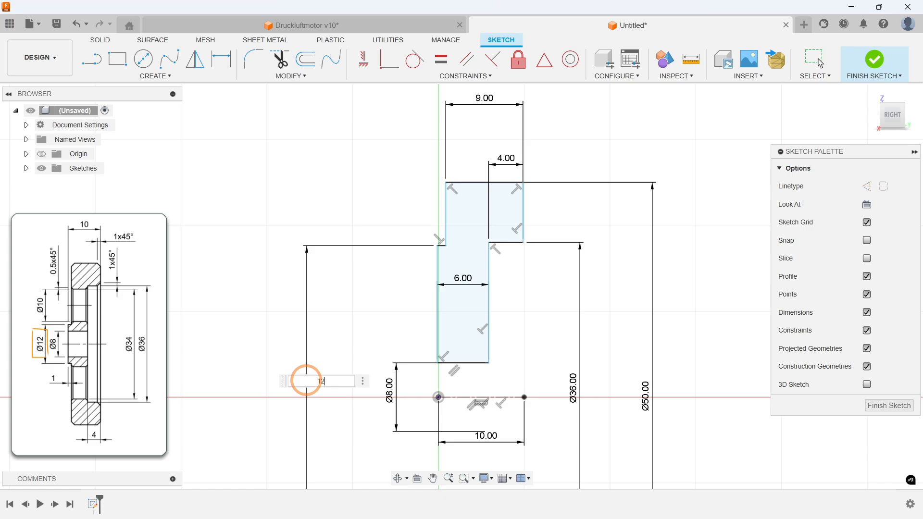
text(12)
key(Return)
key(Escape)
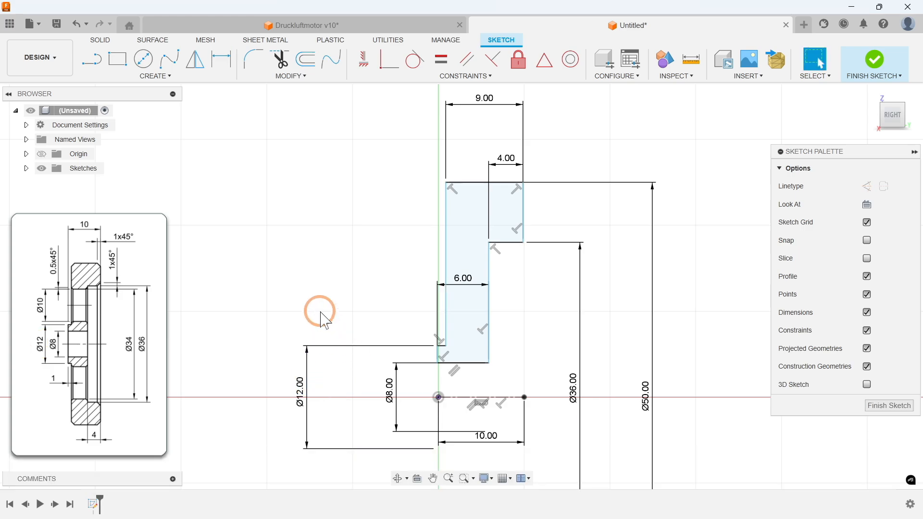
Make the profile's lowest corner coincident with the origin's vertical axis, showing the origin geometry only while selecting it.
click(465, 77)
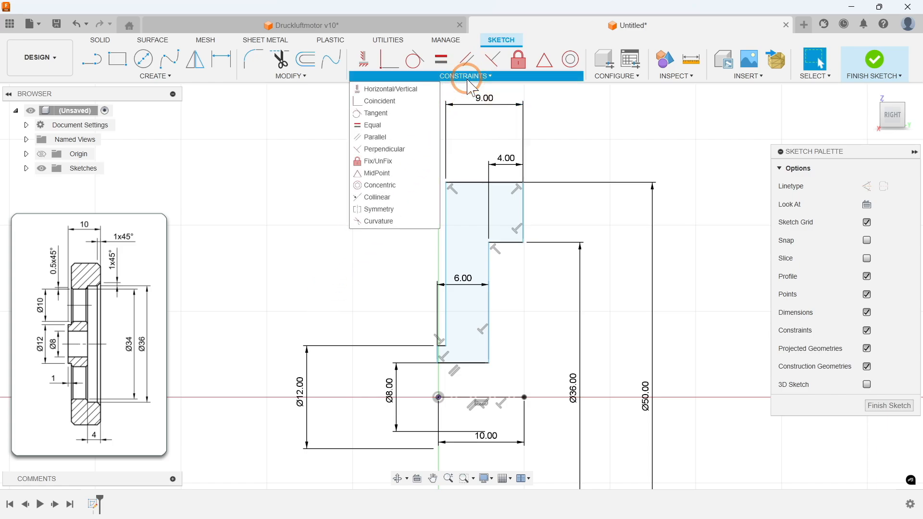
click(379, 100)
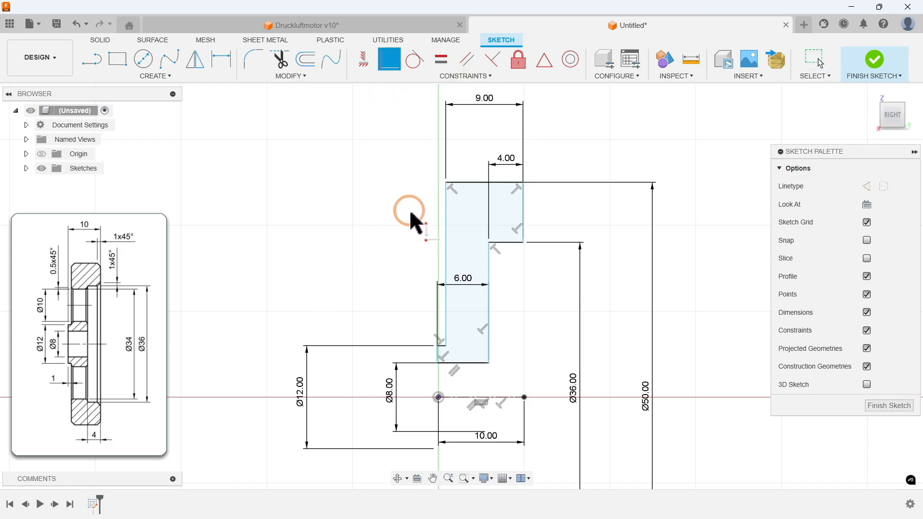
click(437, 363)
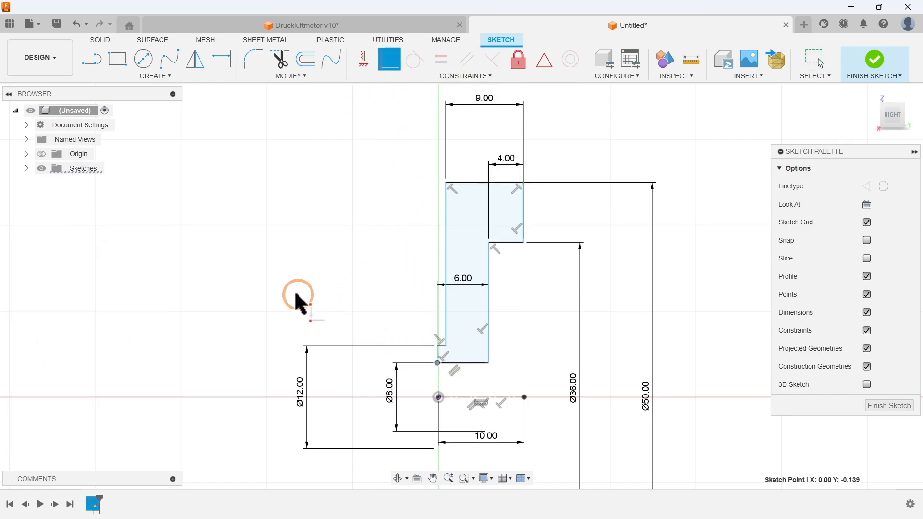
click(41, 154)
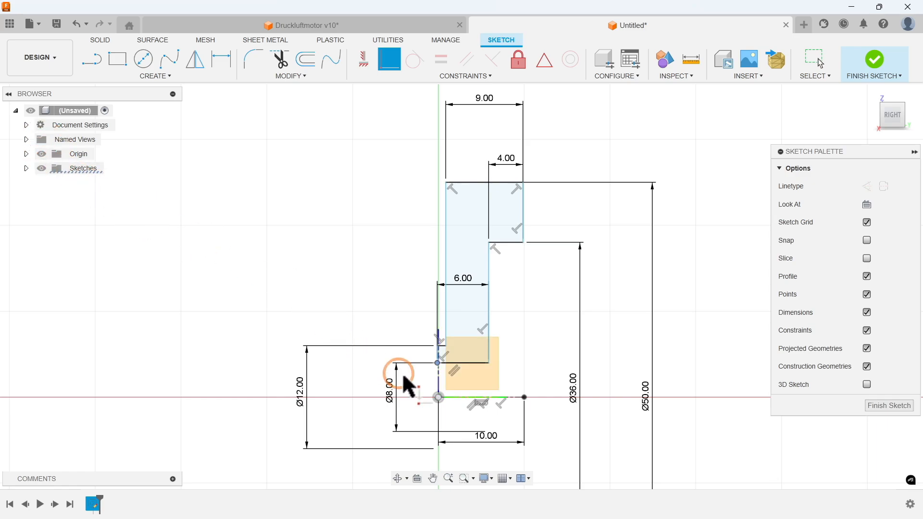
click(438, 385)
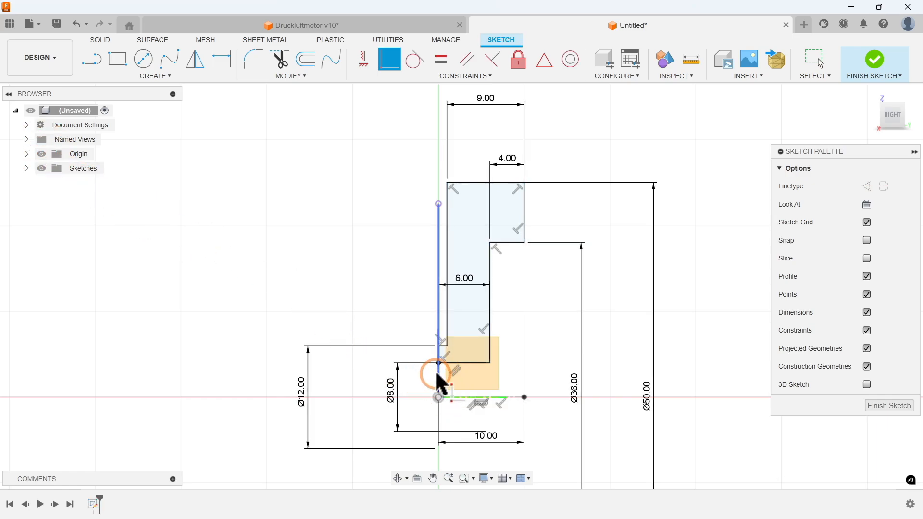
key(Escape)
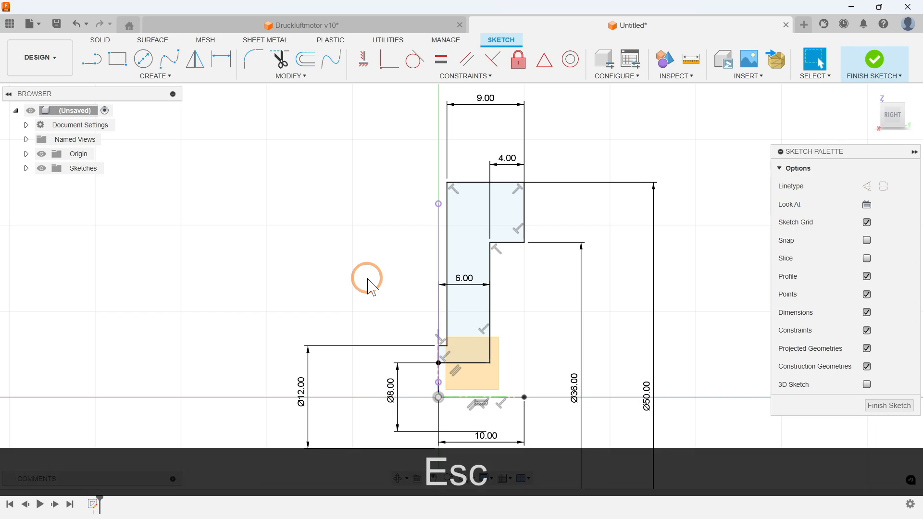
click(44, 155)
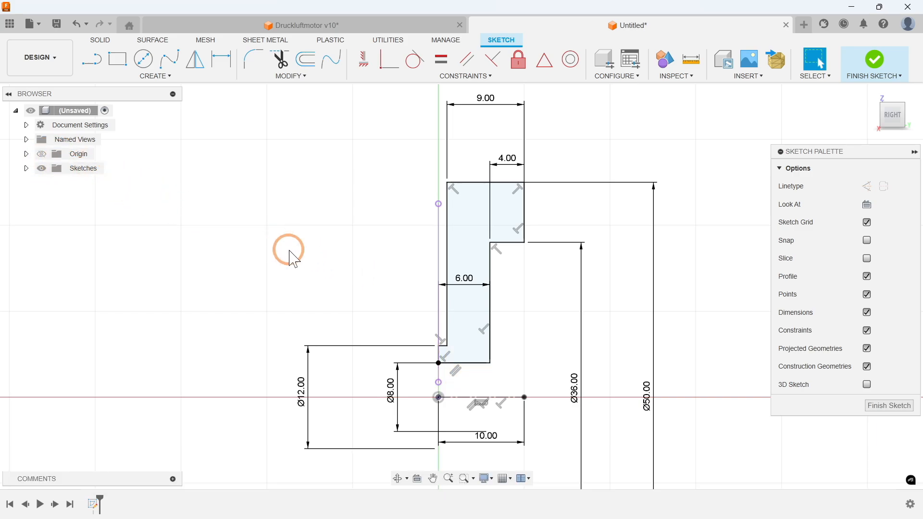
Finish the sketch and revolve the profile a full 360 degrees about the centerline as a new body.
click(886, 408)
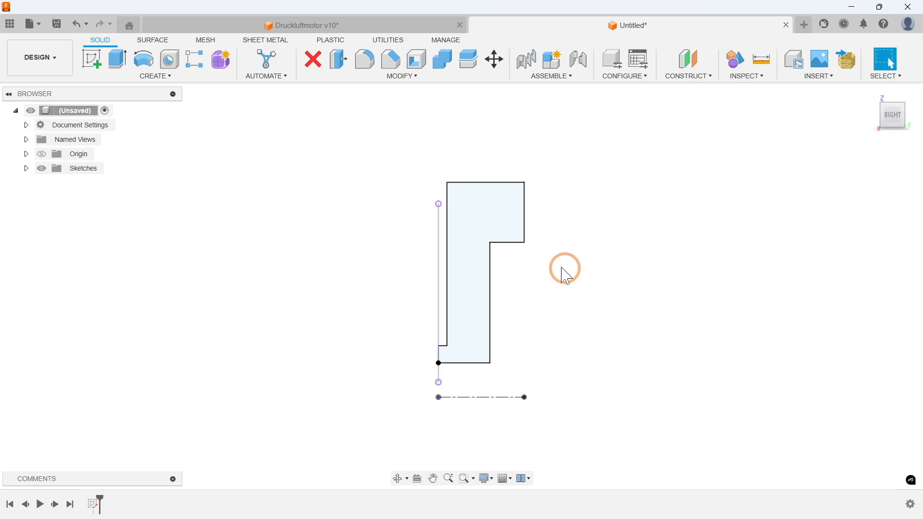
click(169, 77)
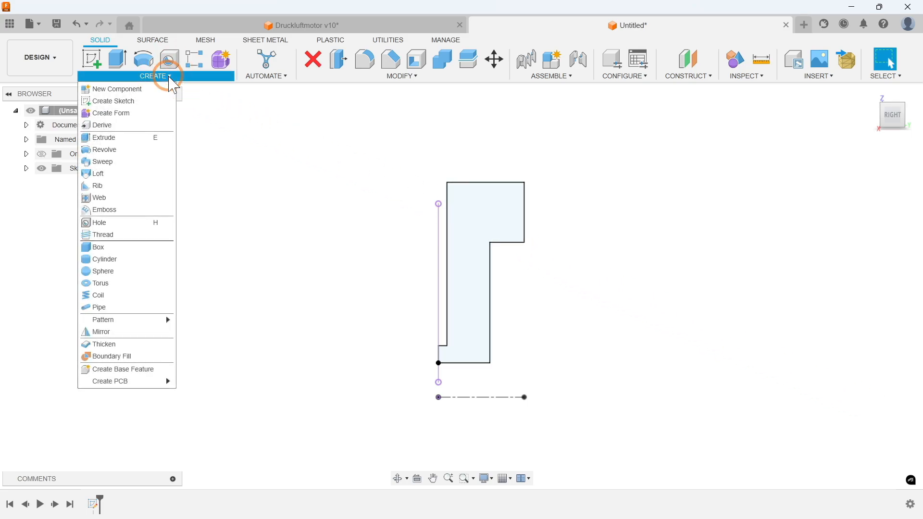
click(127, 149)
click(361, 180)
scroll(504, 150, down, 3)
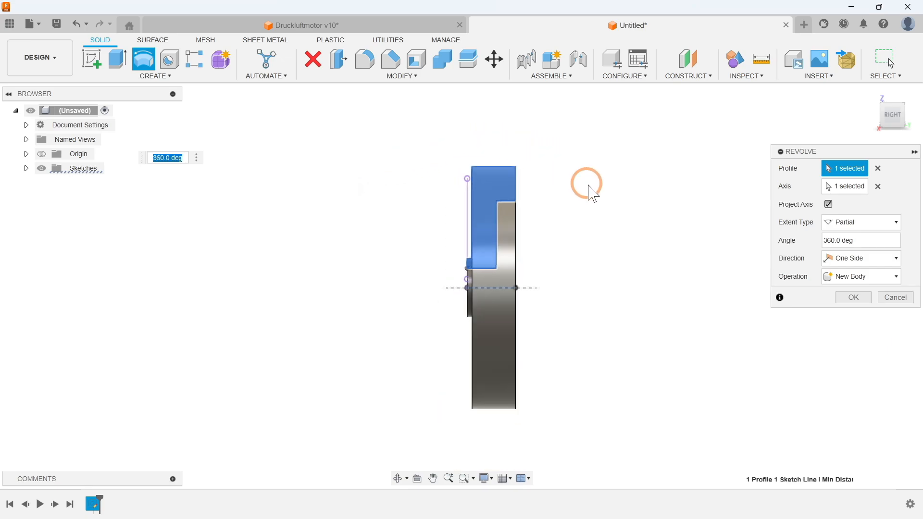
shift+middle_drag(583, 206, 651, 238)
click(847, 297)
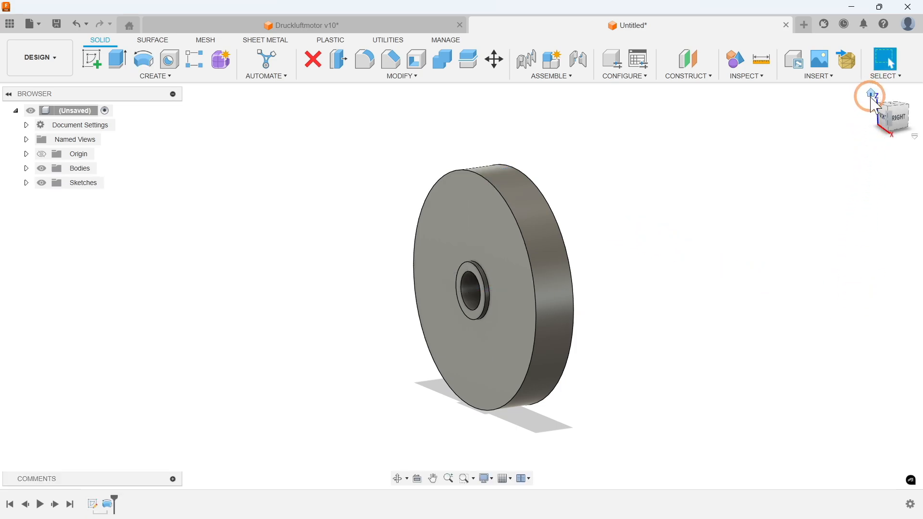
Start a new sketch on the flywheel's large flat face around the raised hub.
click(871, 96)
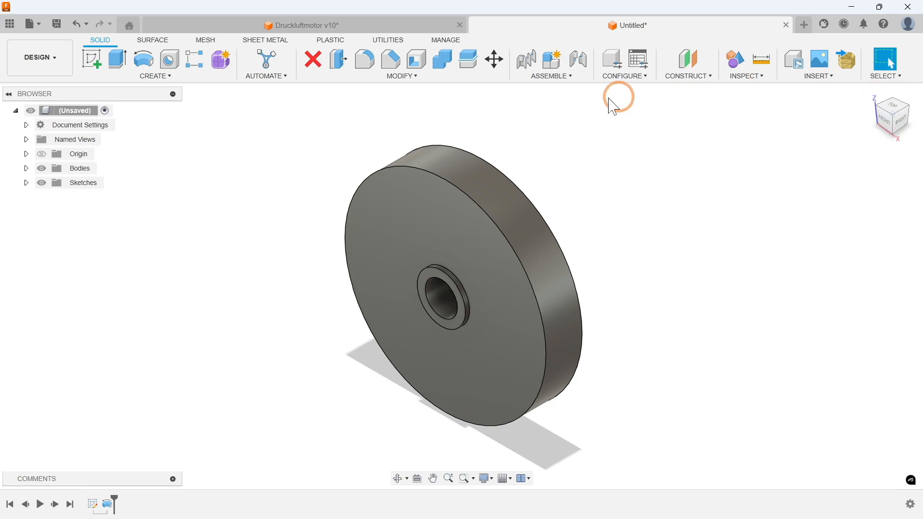
click(163, 76)
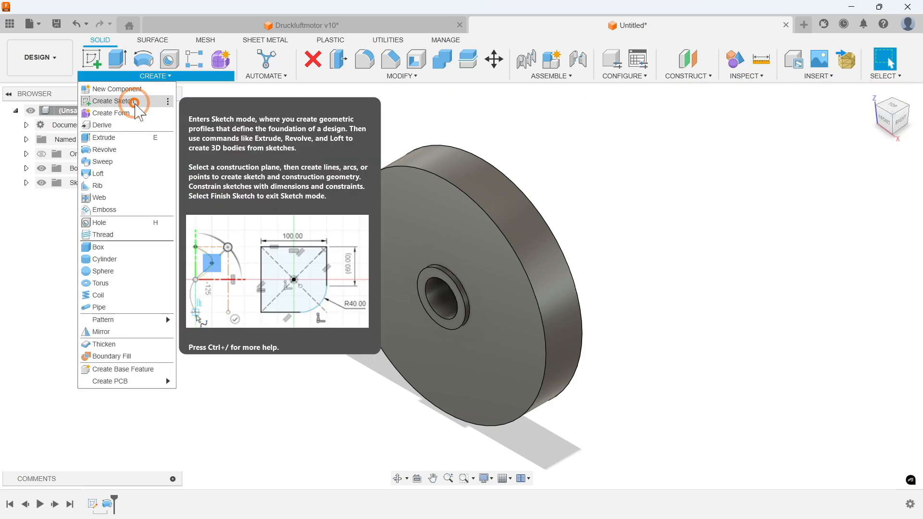
click(152, 102)
click(434, 226)
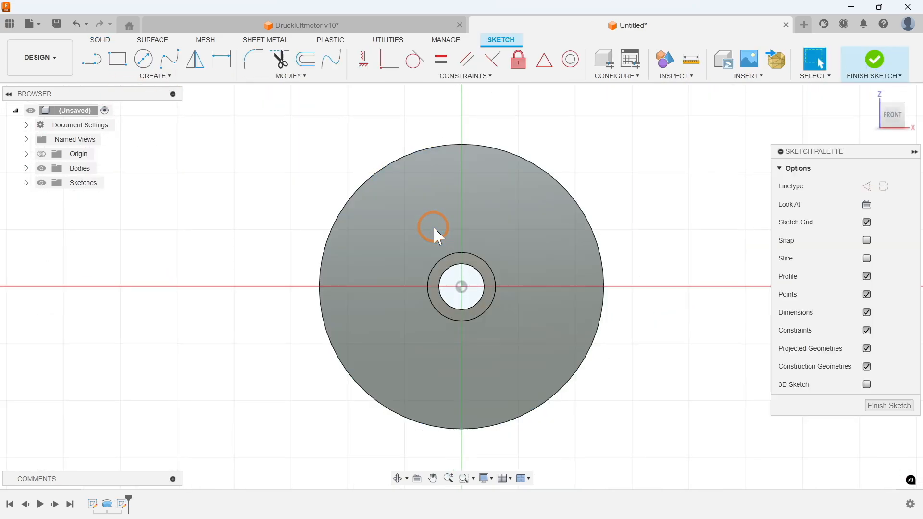
Draw a center diameter circle of 24 mm centered on the origin.
click(167, 77)
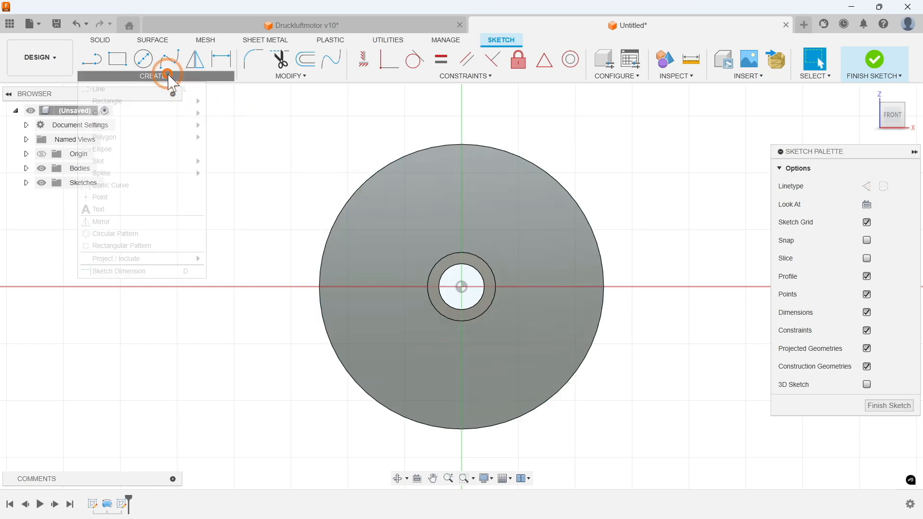
mouse_move(144, 113)
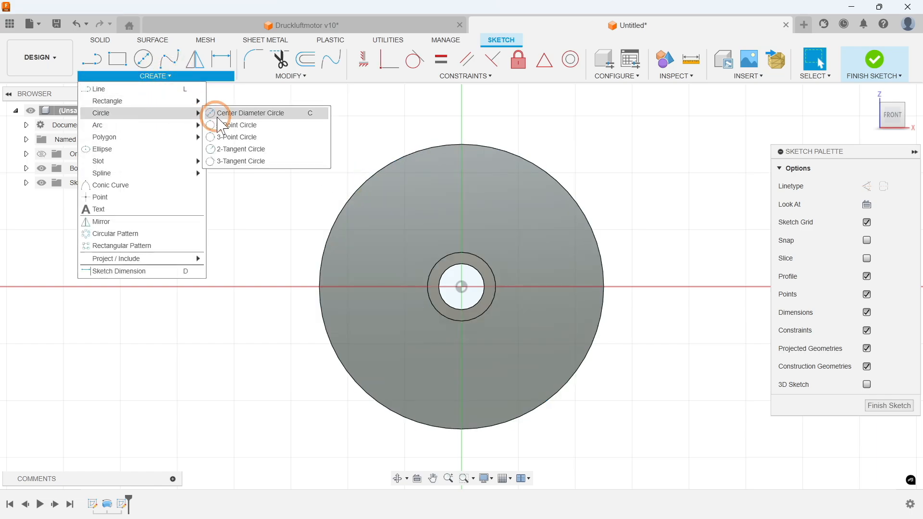
click(246, 114)
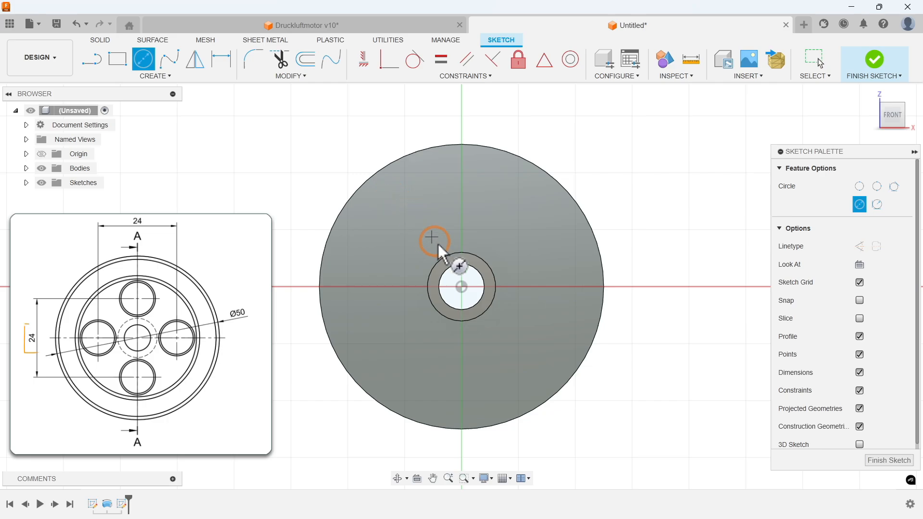
click(462, 287)
text(24)
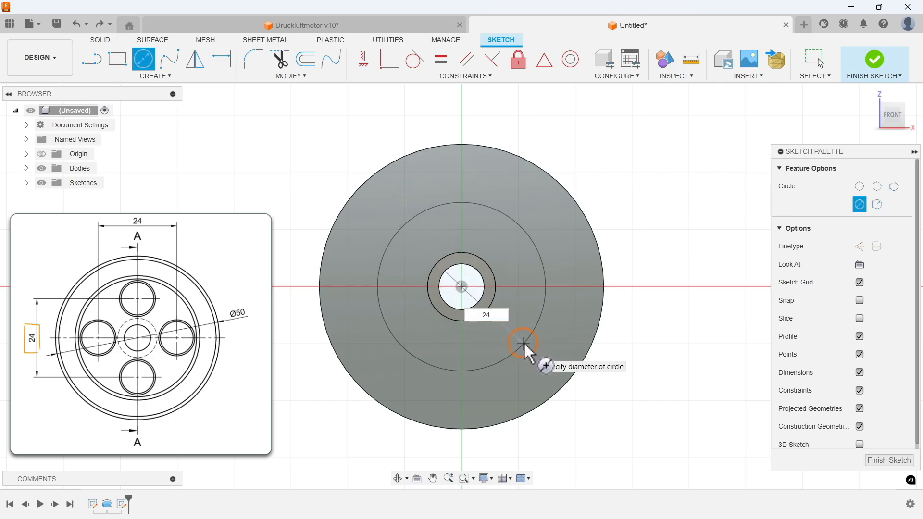
key(Return)
key(Return)
Convert the 24 mm circle to construction geometry.
mouse_move(375, 199)
mouse_down()
mouse_move(508, 343)
mouse_move(560, 383)
mouse_up()
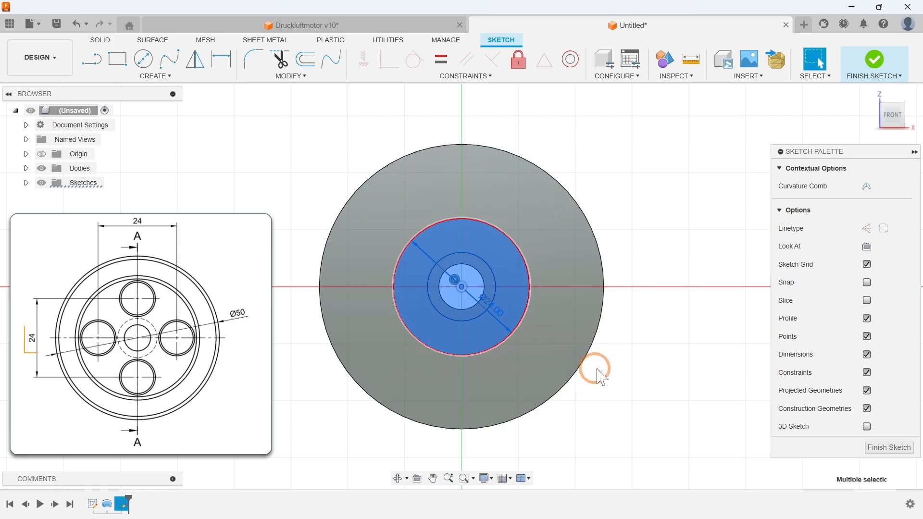
click(866, 229)
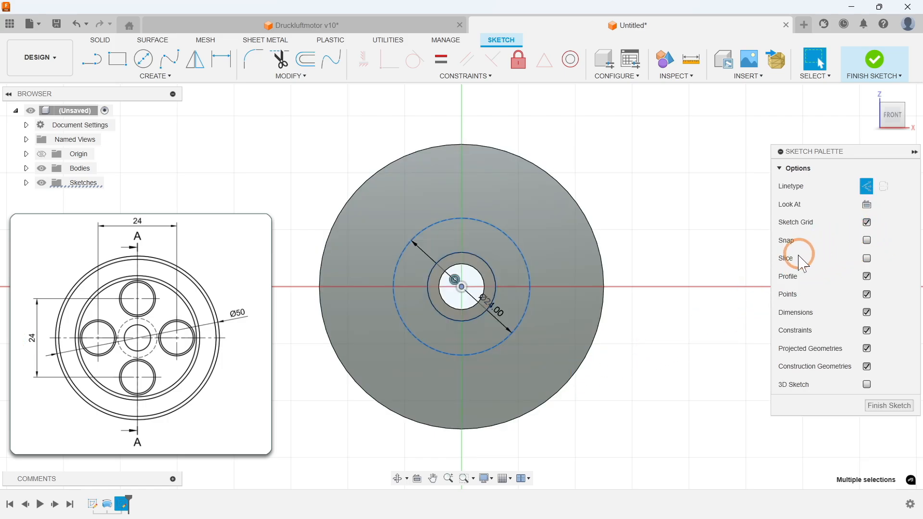
click(657, 303)
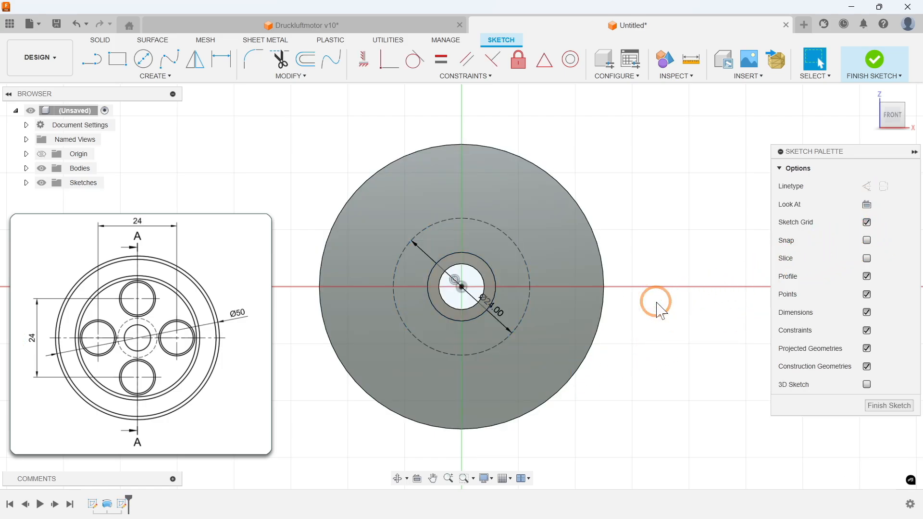
Draw a 10 mm diameter circle centered on the construction circle, directly above the origin.
click(158, 77)
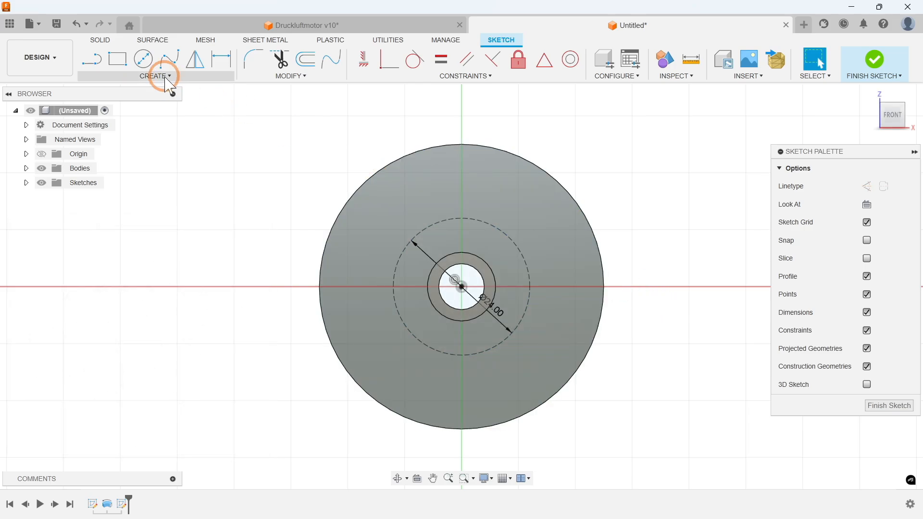
mouse_move(137, 116)
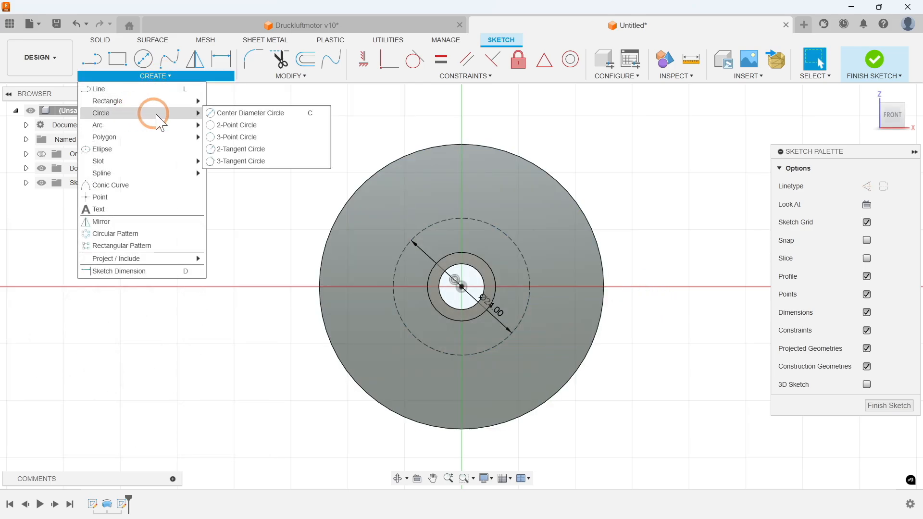
click(247, 114)
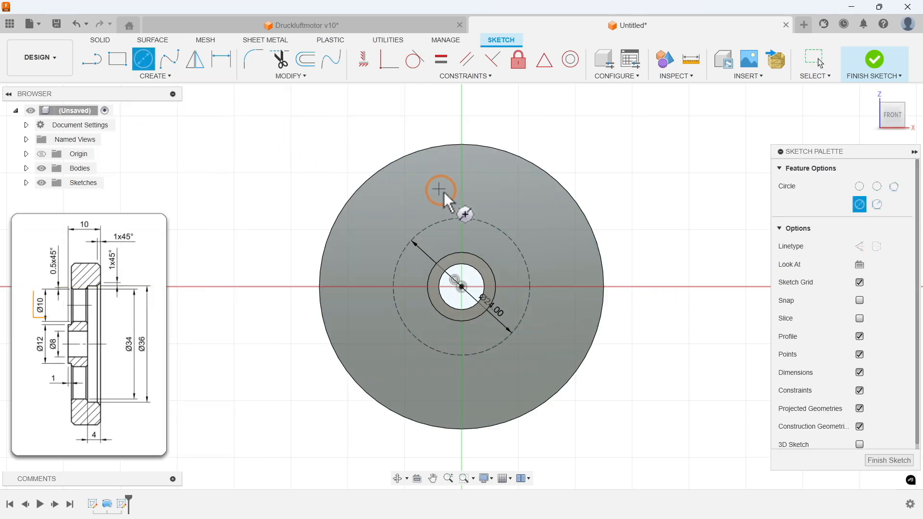
click(460, 219)
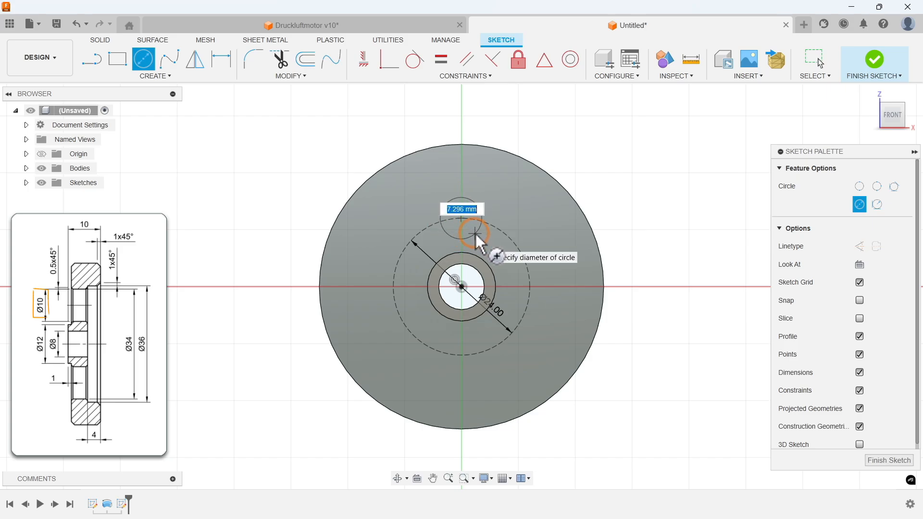
key(Return)
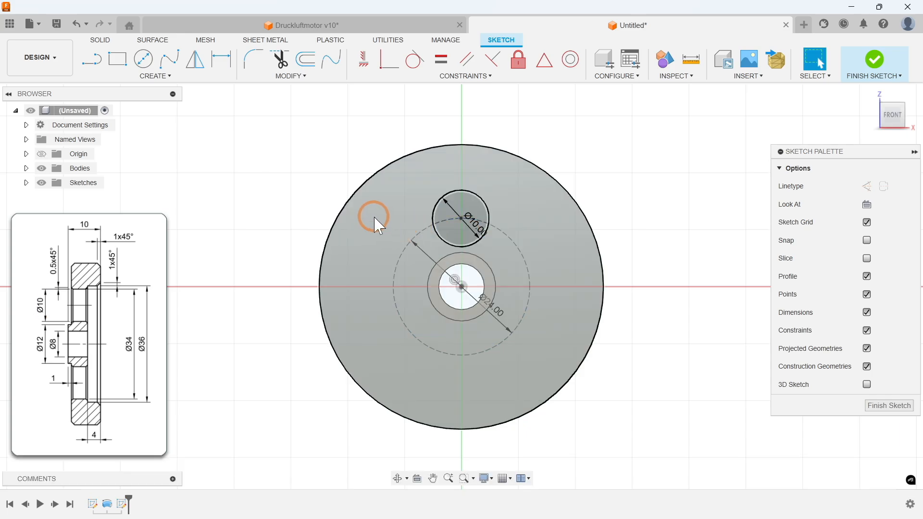
Make the center of the 10 mm circle coincident with the Z axis, hide the origin geometry, and finish the sketch.
click(459, 77)
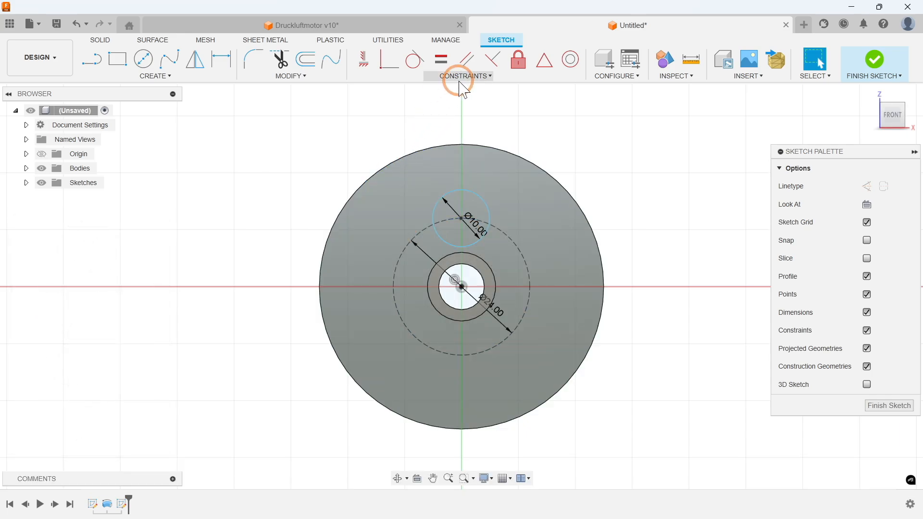
click(382, 101)
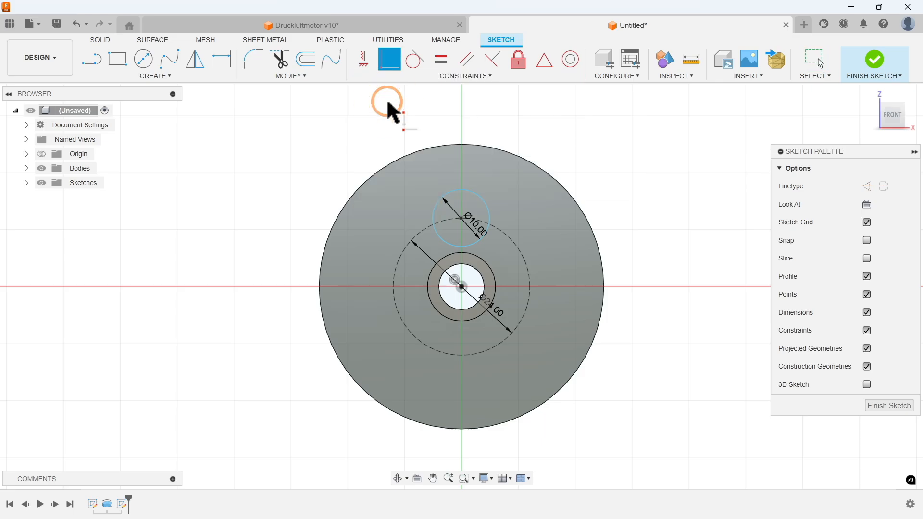
click(461, 219)
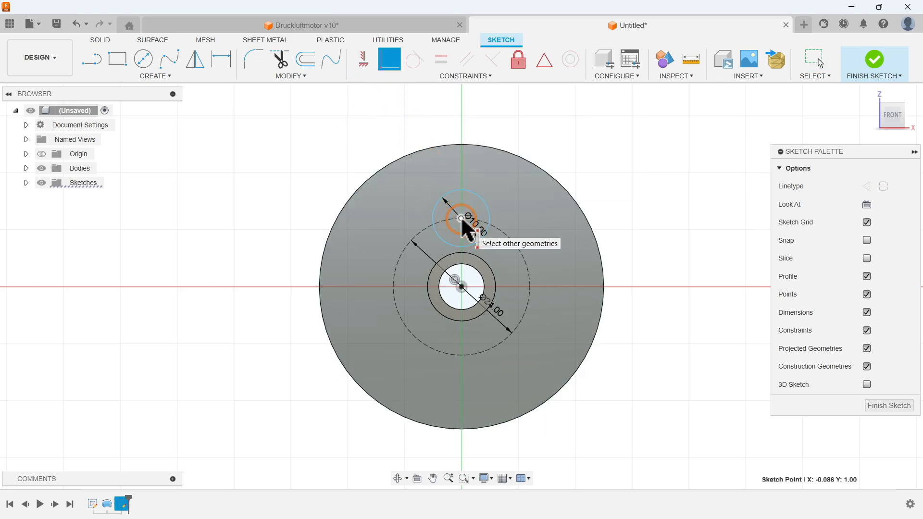
click(41, 154)
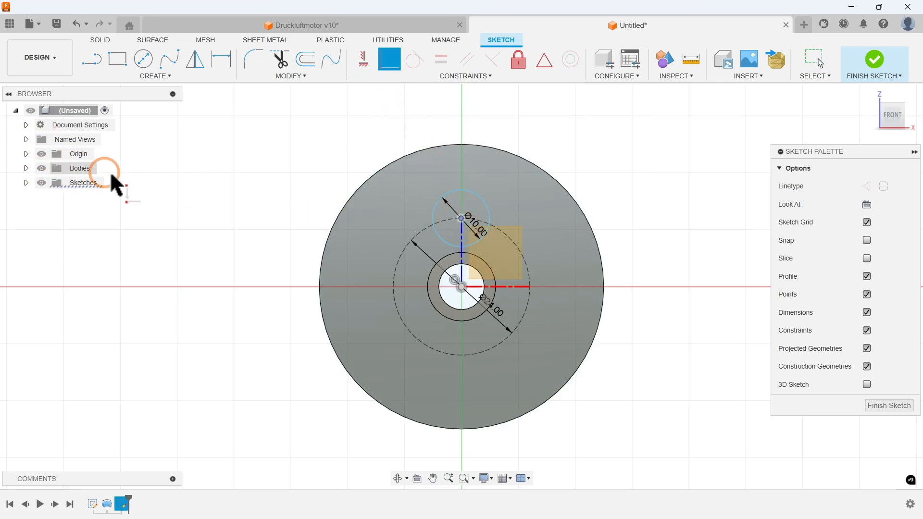
click(461, 250)
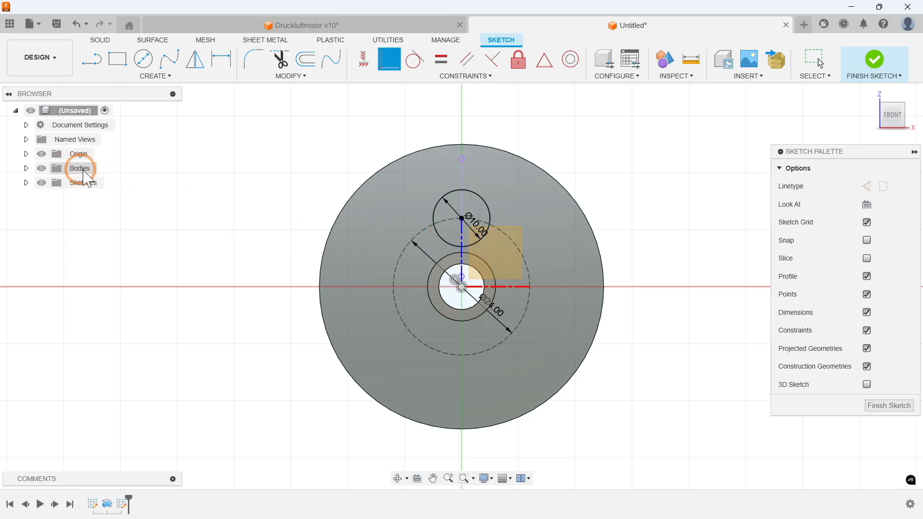
key(Escape)
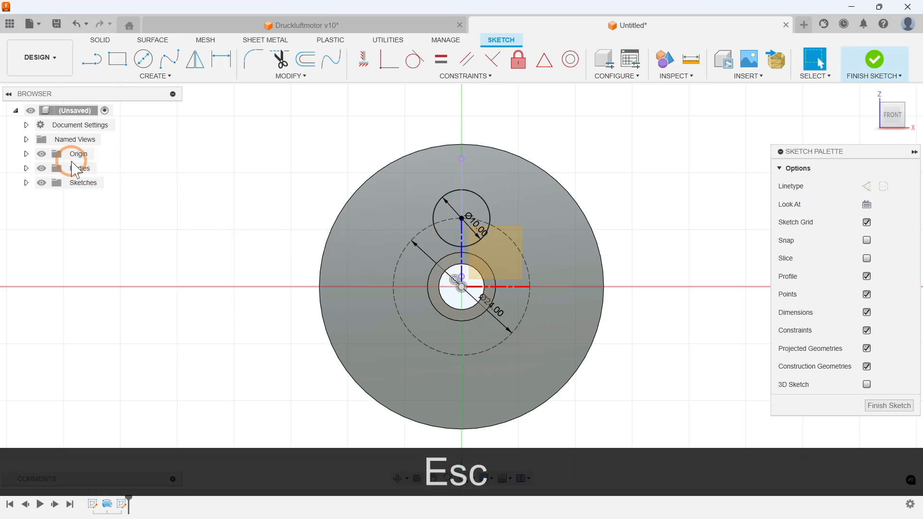
click(41, 154)
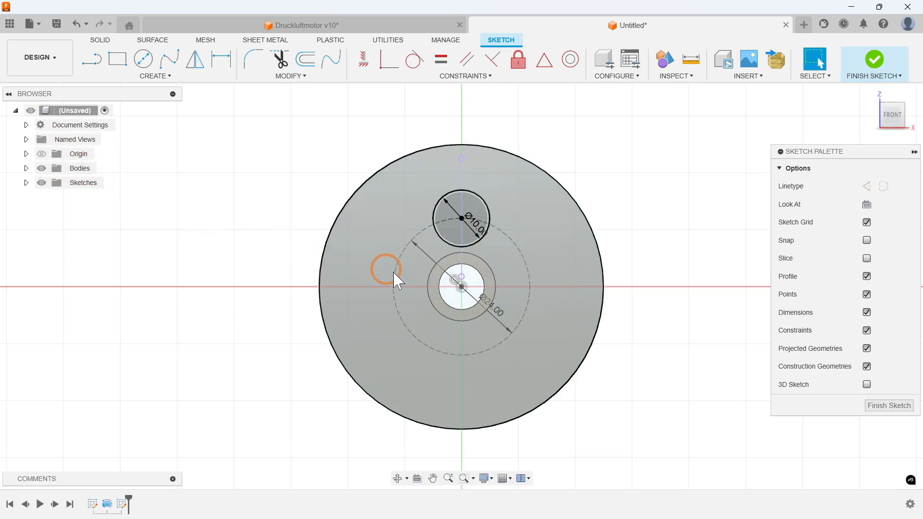
click(889, 406)
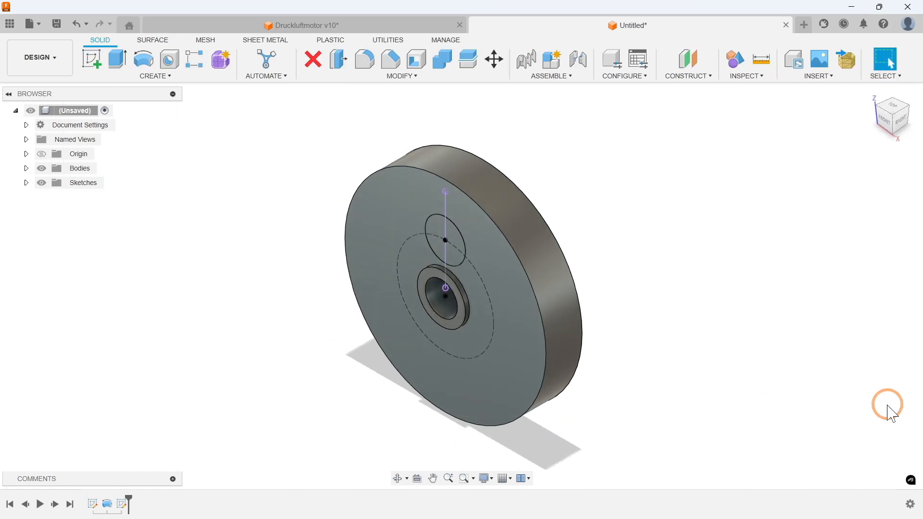
Extrude the 10 mm circle into the flywheel as a cut with extent type All.
click(154, 76)
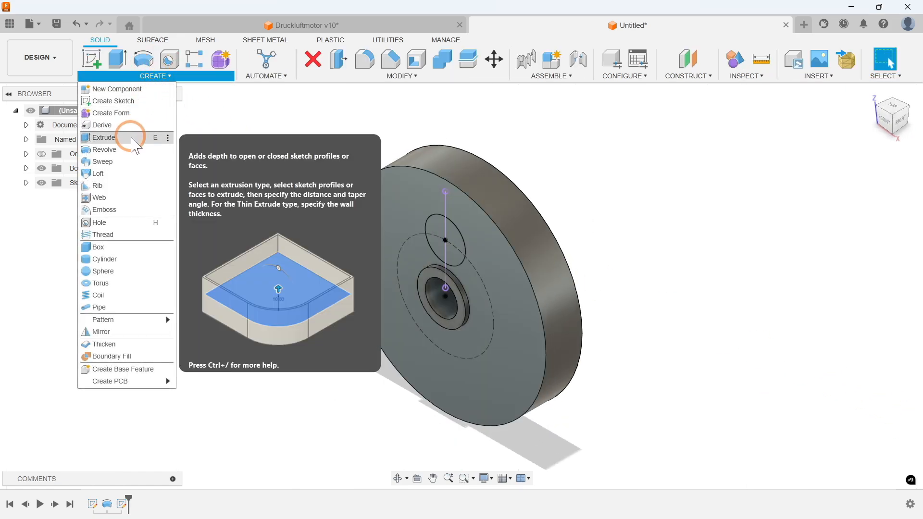
click(128, 137)
click(445, 236)
click(452, 240)
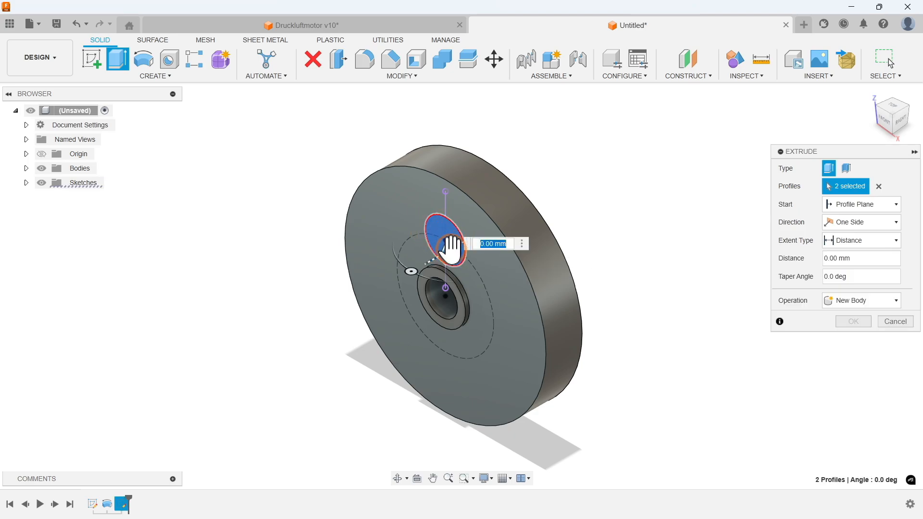
drag(448, 248, 629, 190)
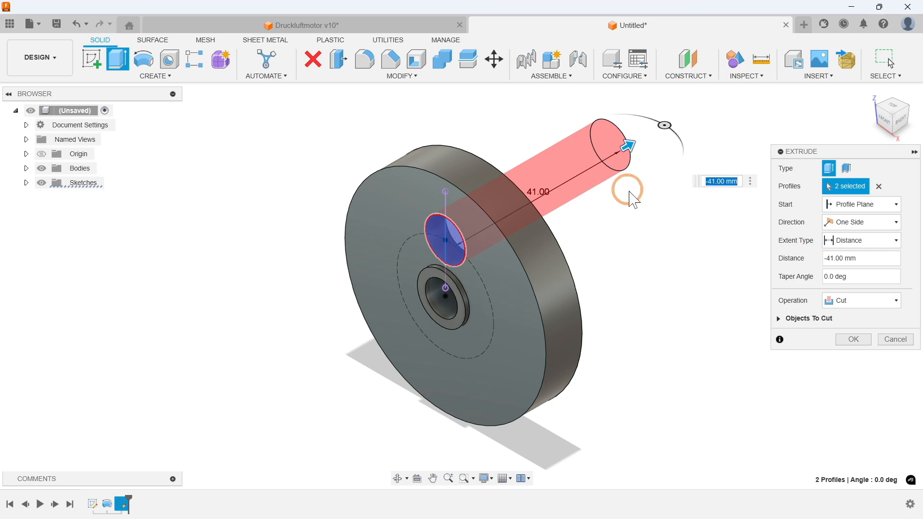
click(867, 243)
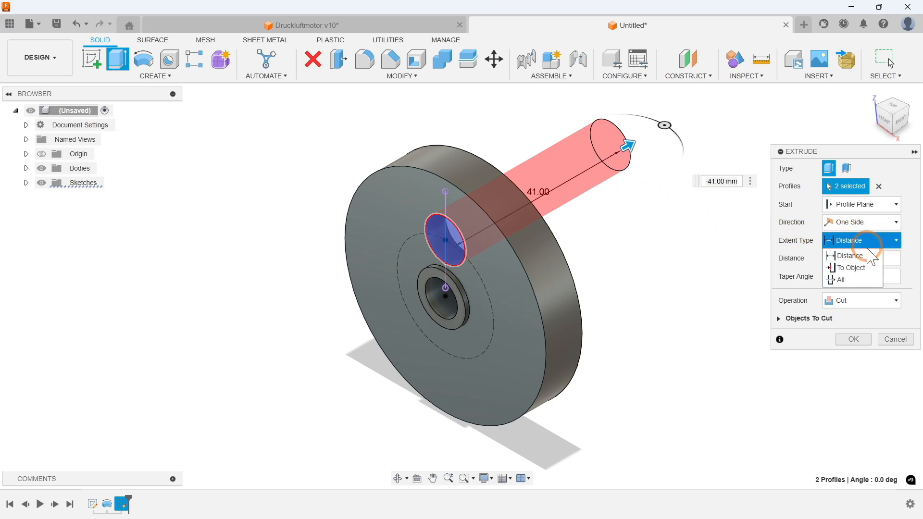
click(842, 280)
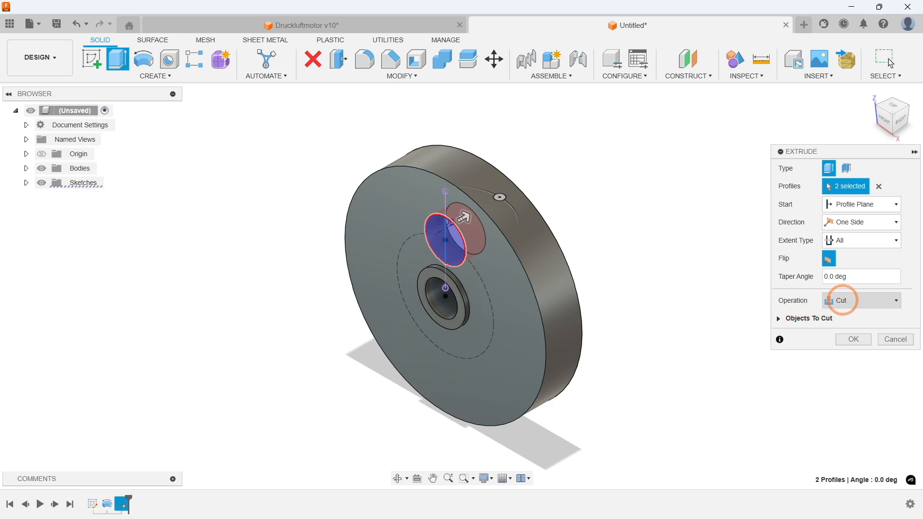
click(848, 300)
click(848, 300)
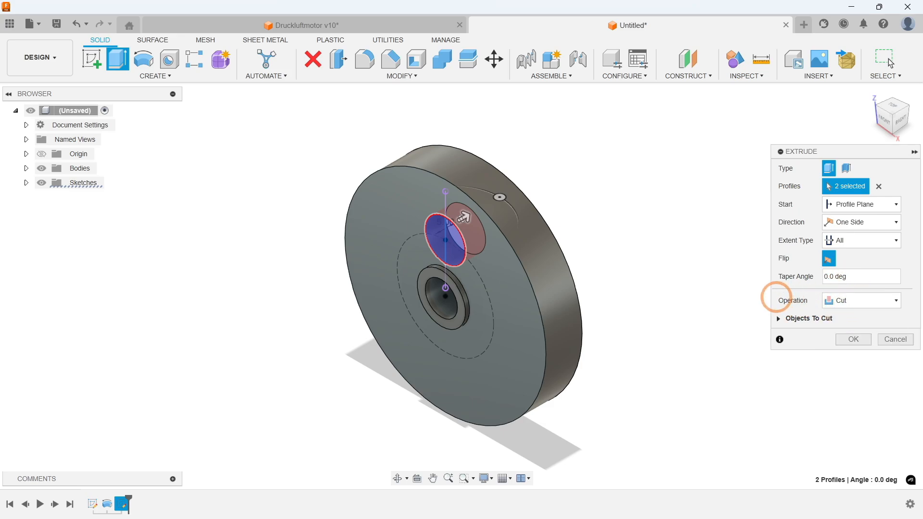
click(853, 338)
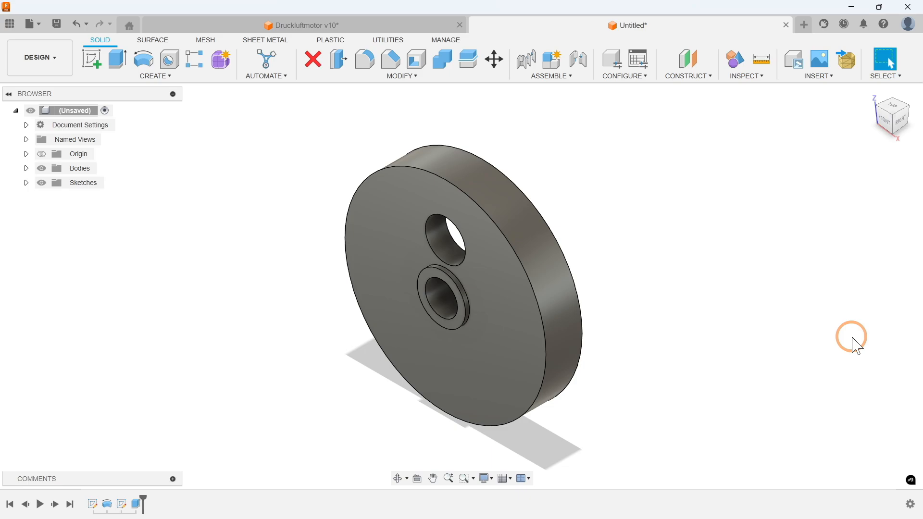
Start a circular pattern with object type Features and select the 10 mm hole as its object.
click(146, 76)
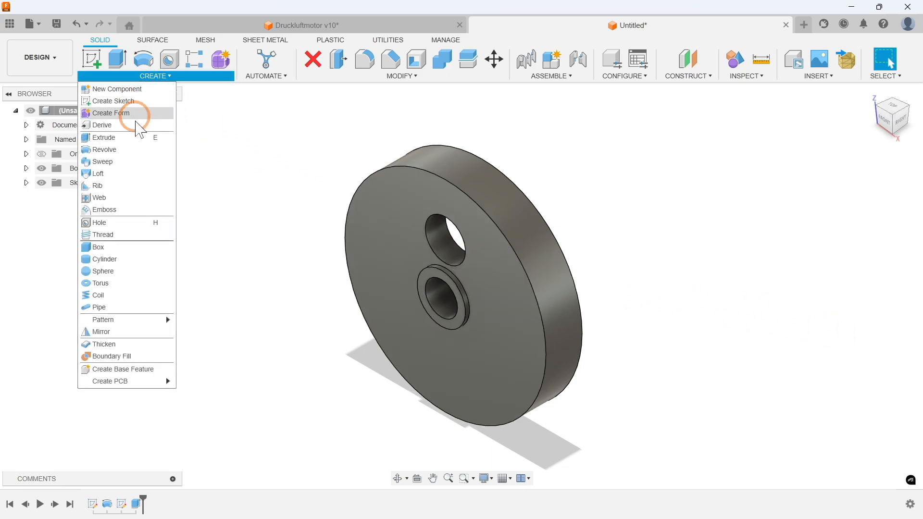
mouse_move(122, 320)
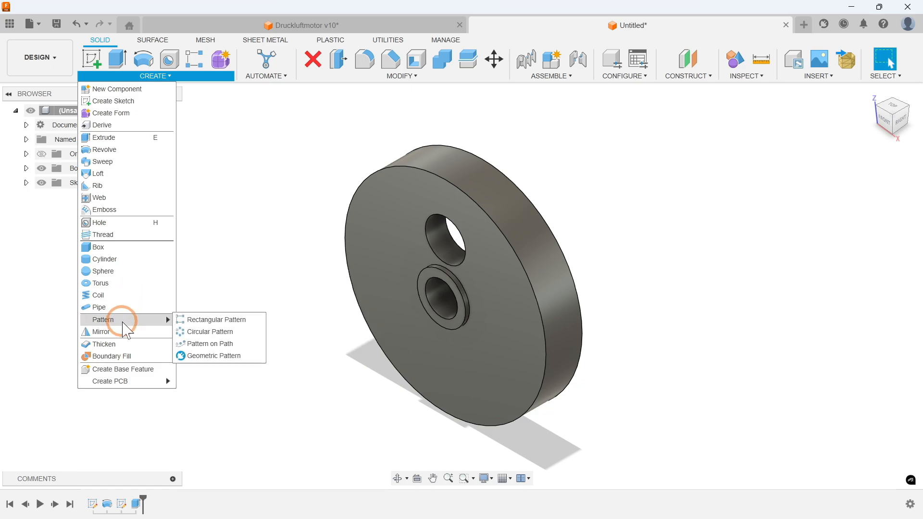
click(228, 333)
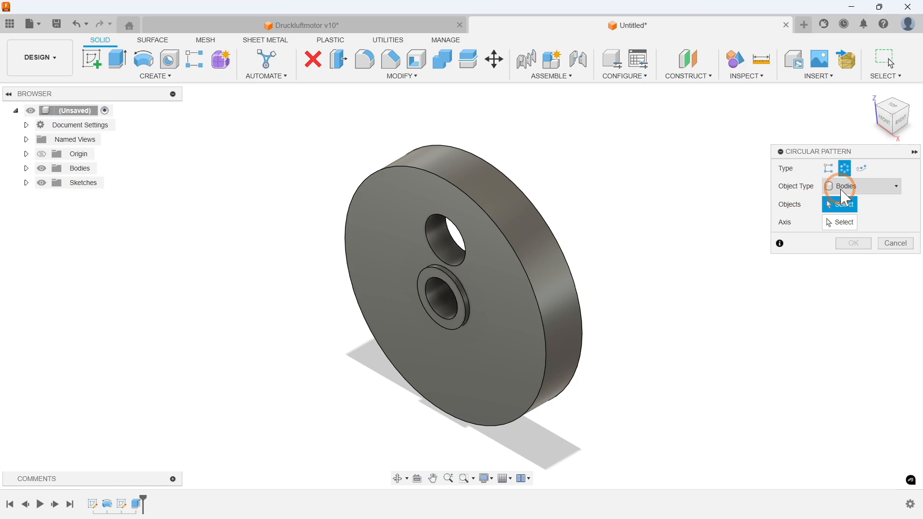
click(828, 186)
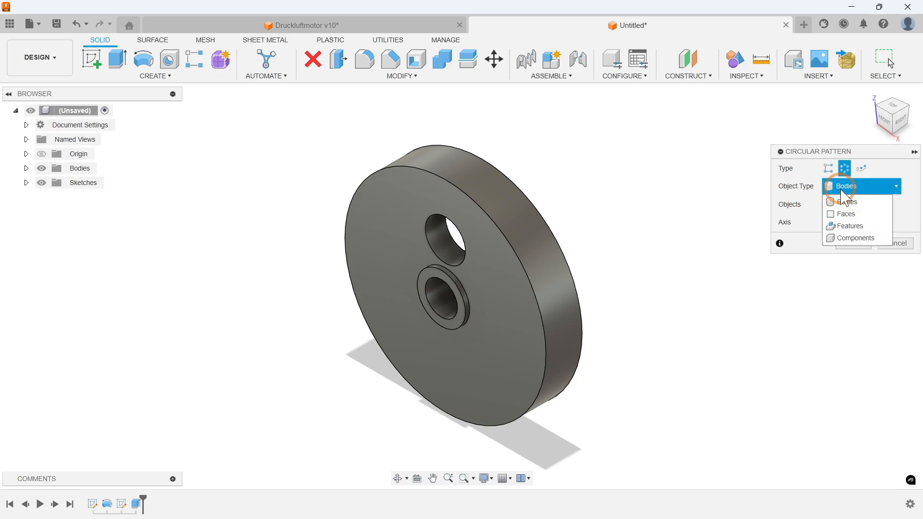
click(844, 226)
click(439, 243)
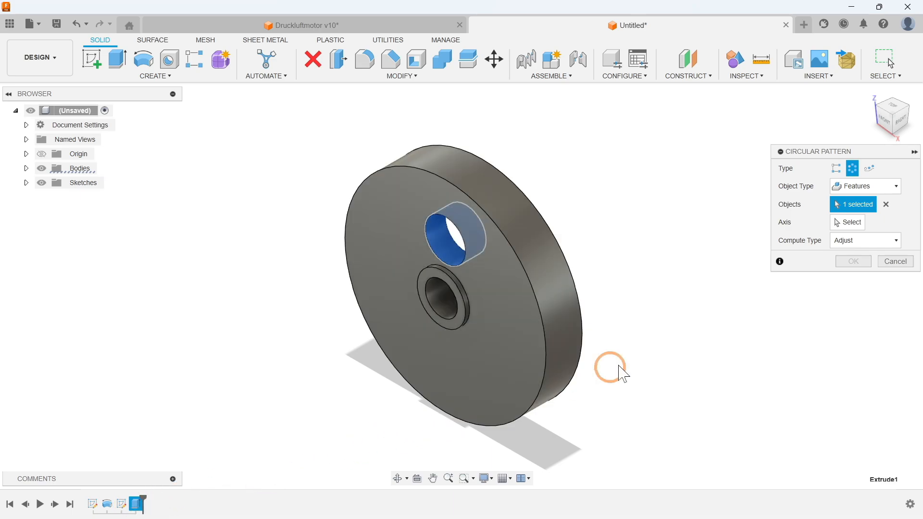
Try the Y axis and the flywheel's outer cylindrical face as the pattern axis, clearing each selection.
click(849, 222)
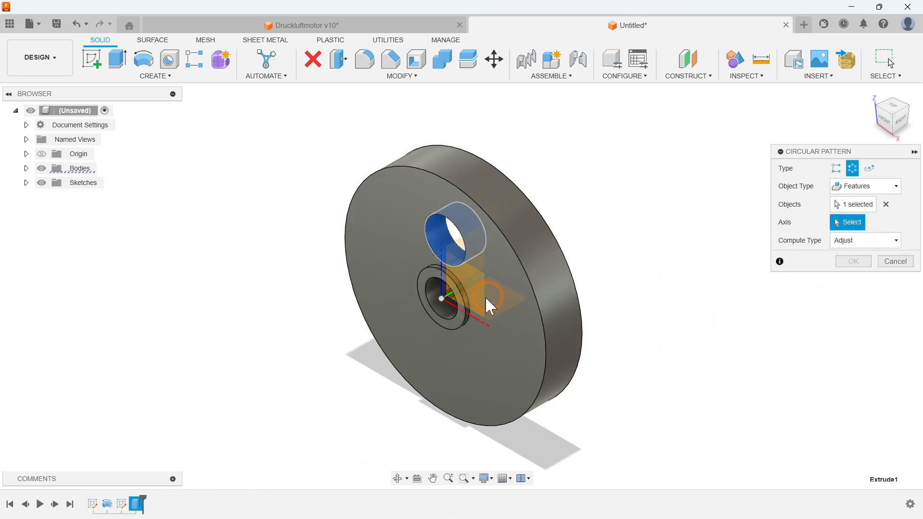
click(449, 297)
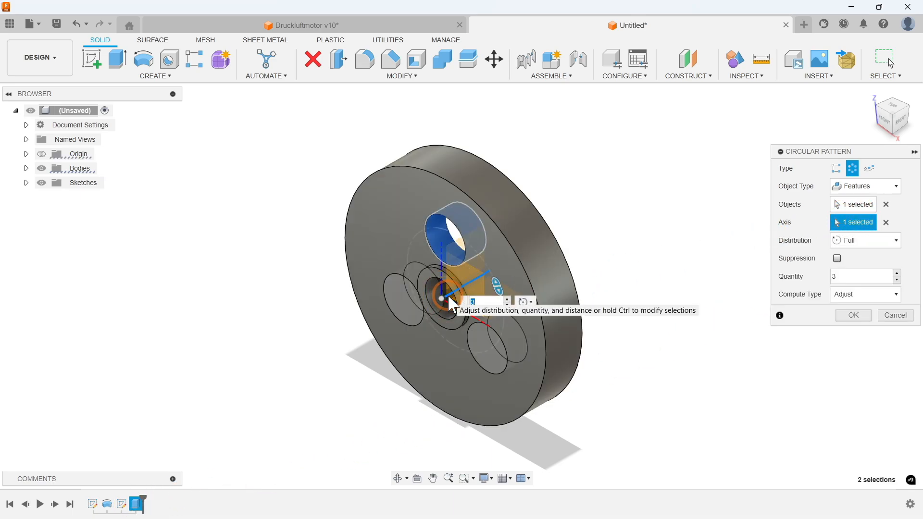
click(886, 222)
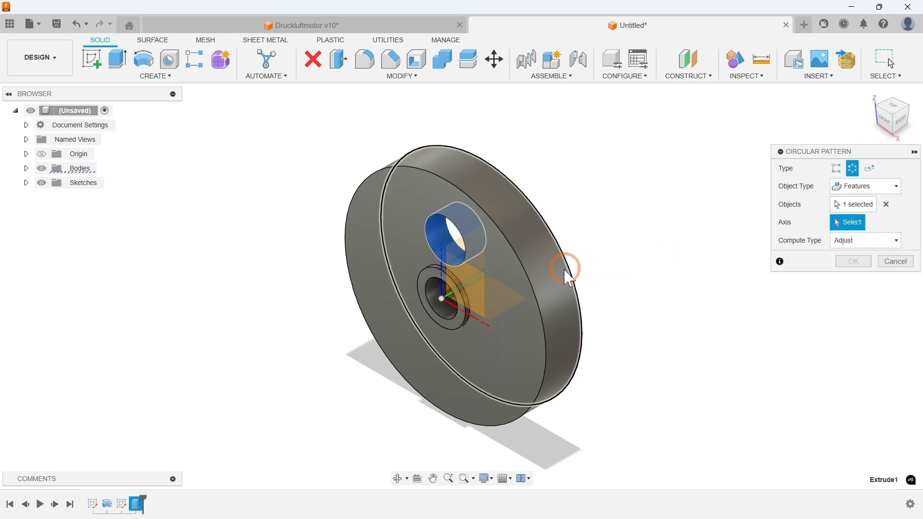
click(527, 277)
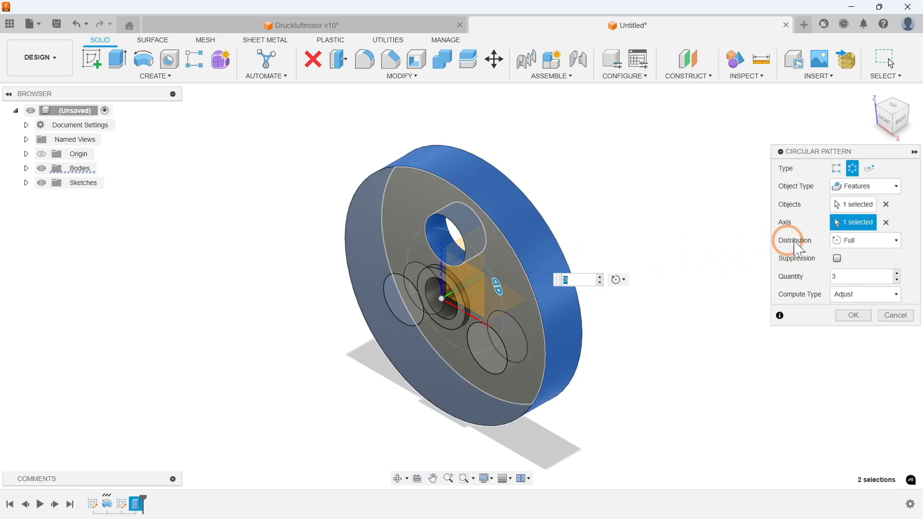
click(886, 222)
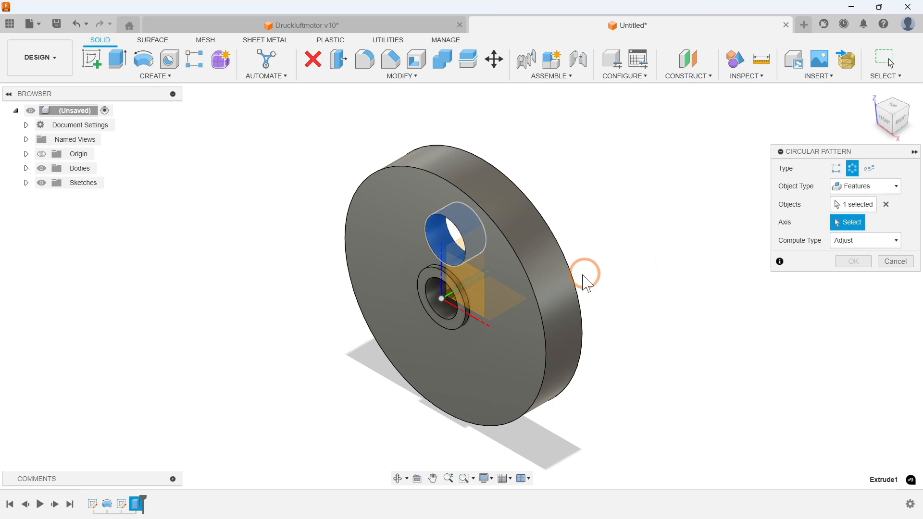
Set the flywheel's front outer circular edge as the pattern axis and the quantity to 4.
click(529, 281)
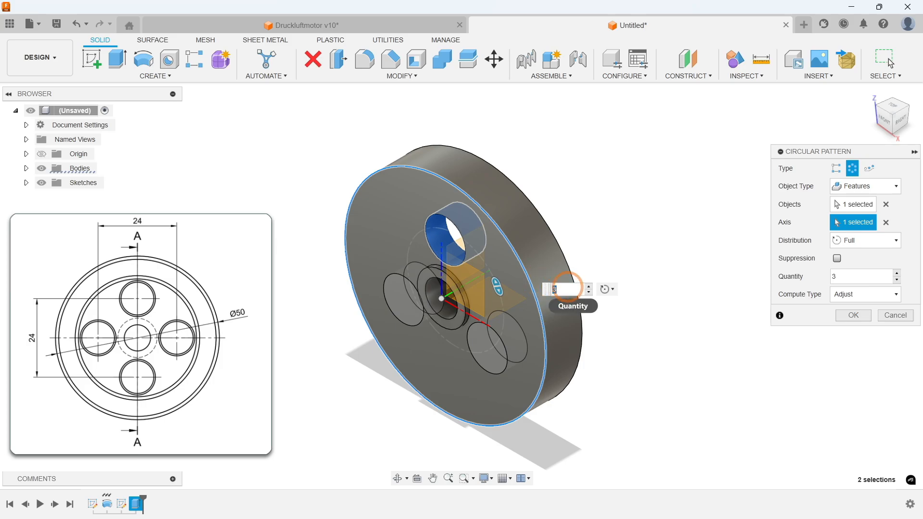
text(4)
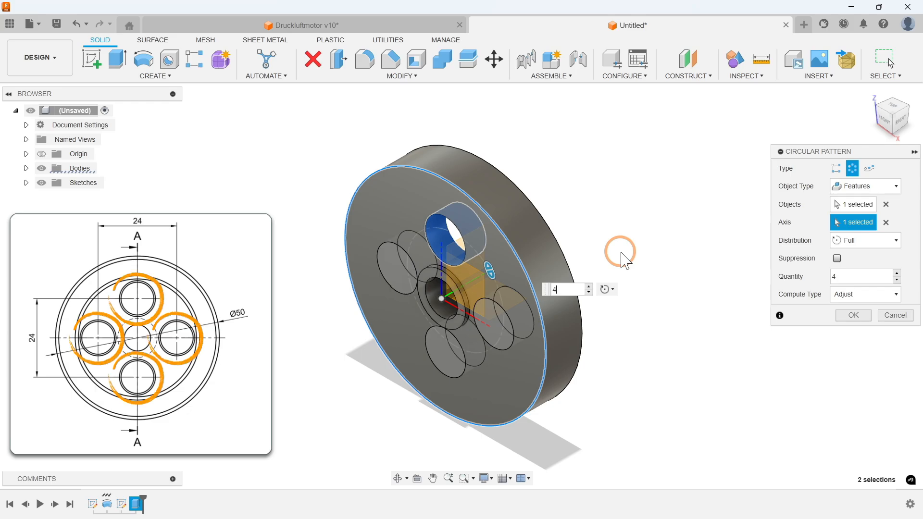
Try pattern suppression by excluding and restoring individual hole copies, and turn suppression off again.
click(836, 258)
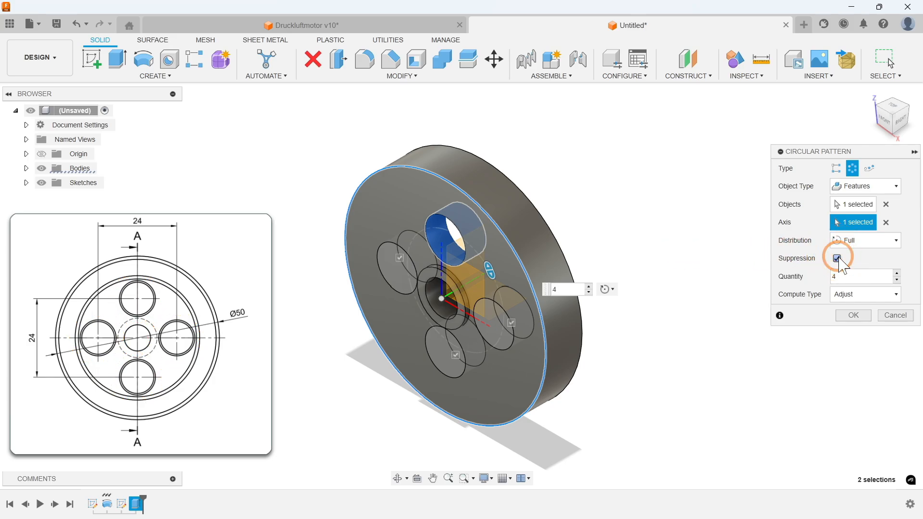
click(511, 322)
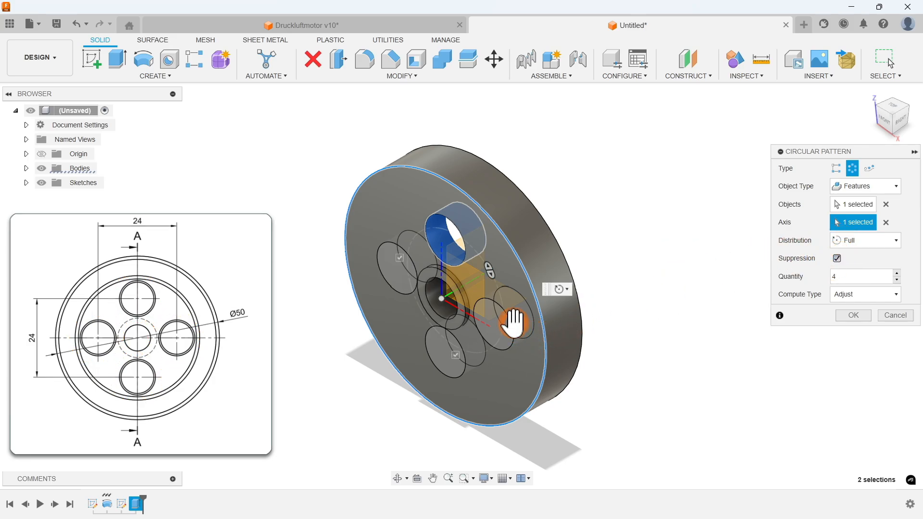
click(455, 355)
click(511, 322)
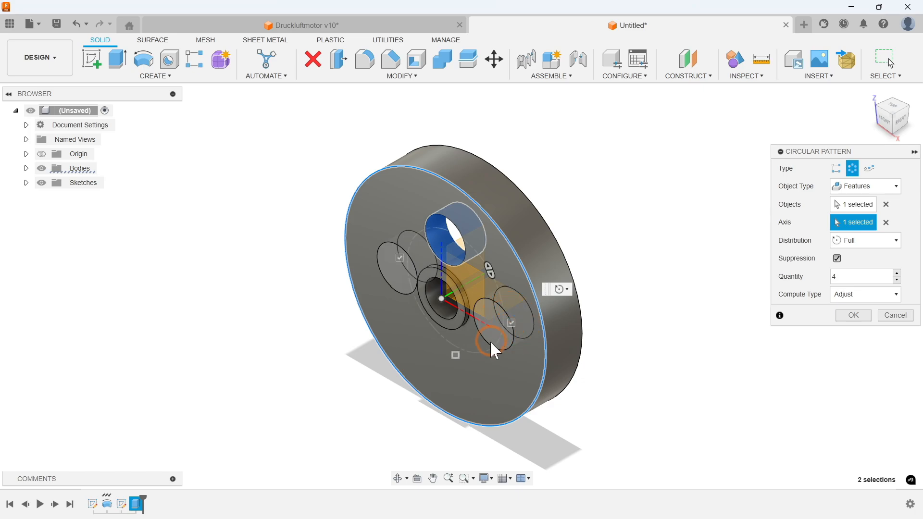
click(455, 355)
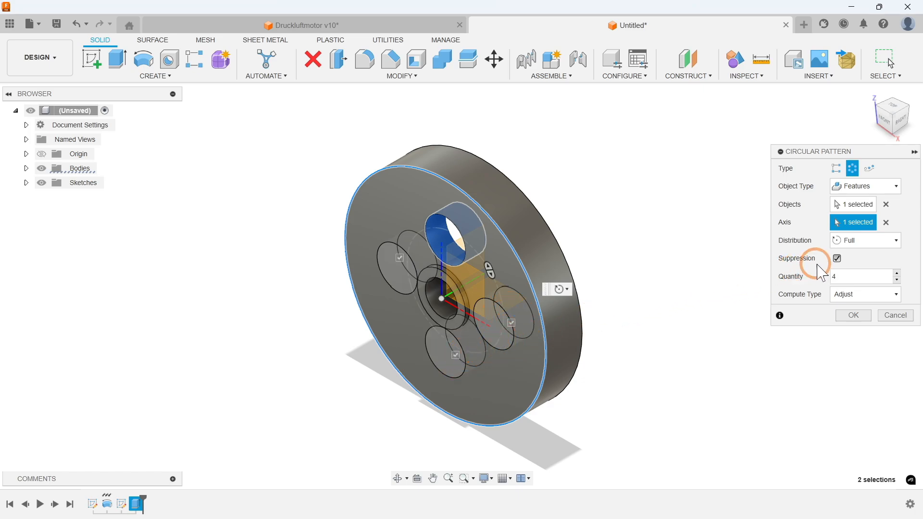
click(836, 259)
Try the Partial distribution for the hole pattern and adjust its angle.
click(859, 240)
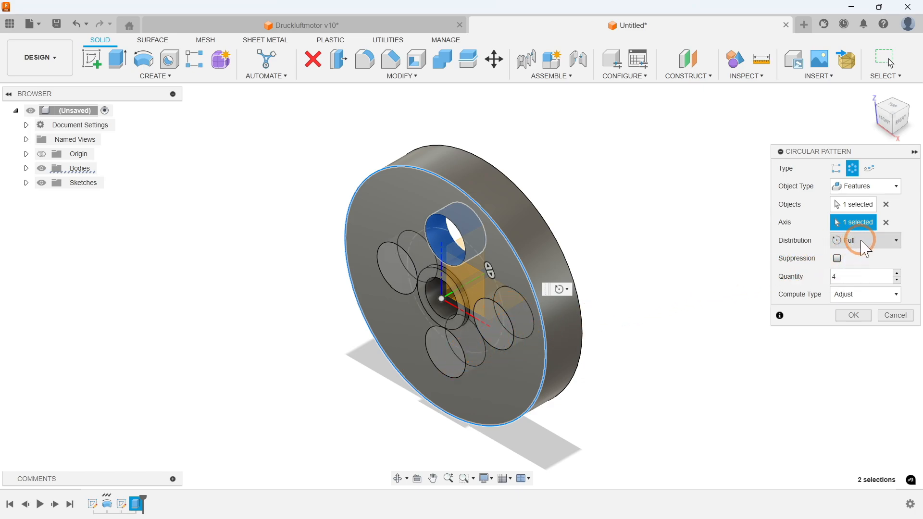
click(858, 268)
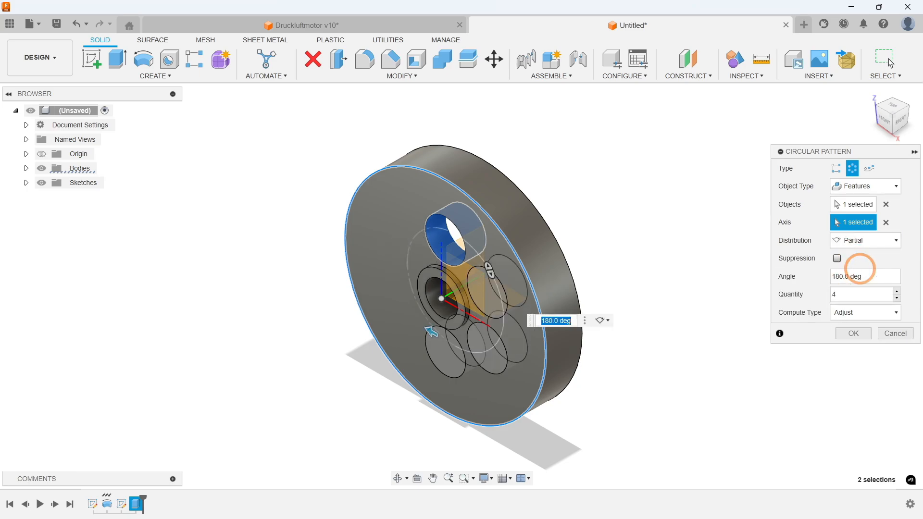
drag(441, 342, 463, 349)
Set the pattern distribution to Full and create the circular pattern of holes around the hub.
click(860, 240)
click(860, 257)
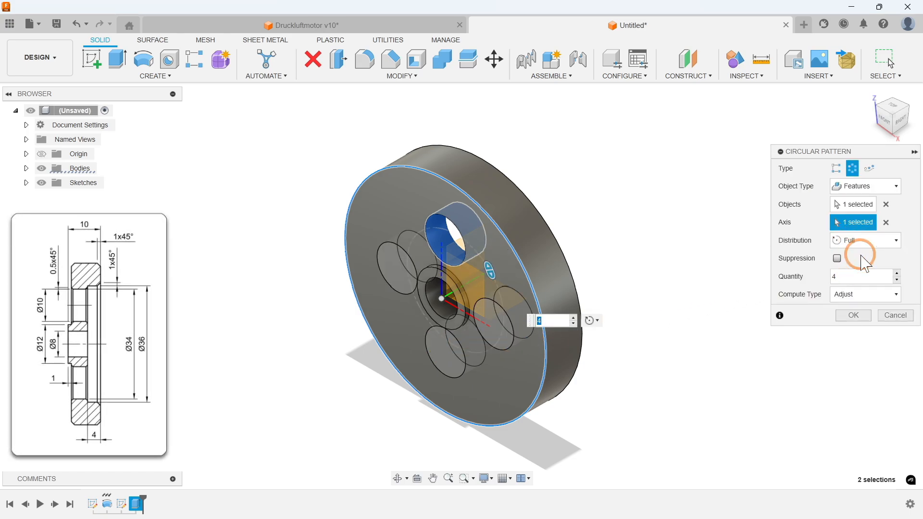
click(852, 315)
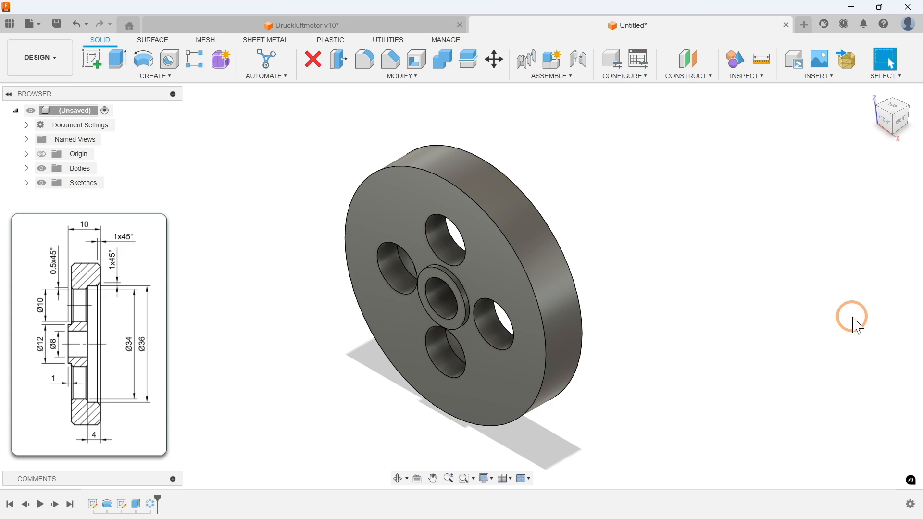
Start an equal-distance chamfer, try the front and rear edges of the upper hole as its selection, and clear that selection set.
click(402, 77)
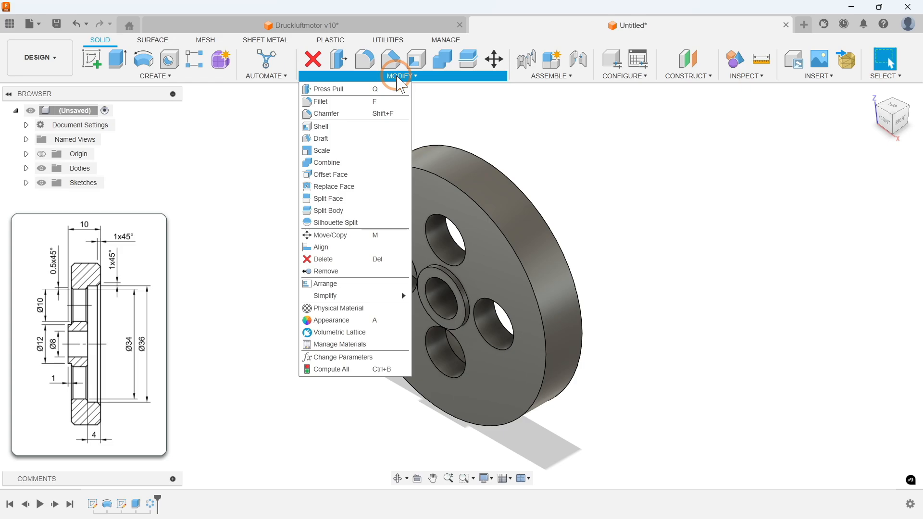
click(350, 115)
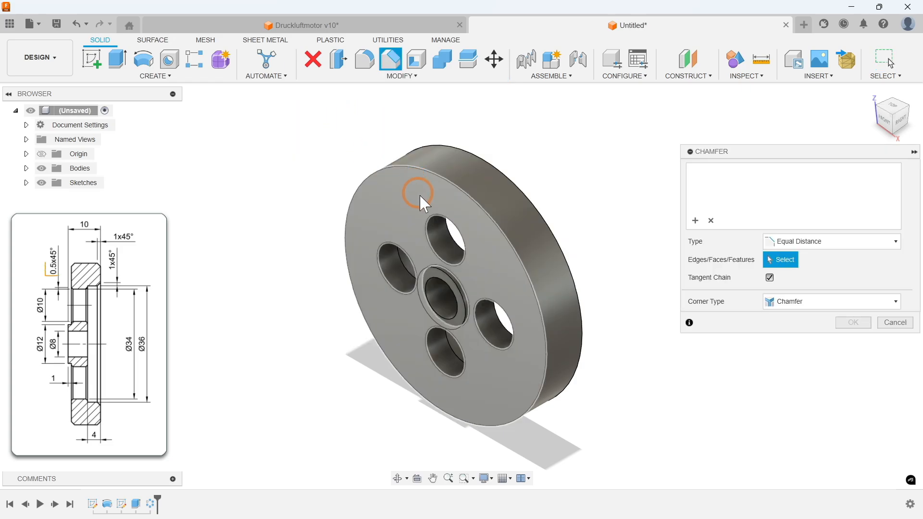
scroll(434, 248, up, 3)
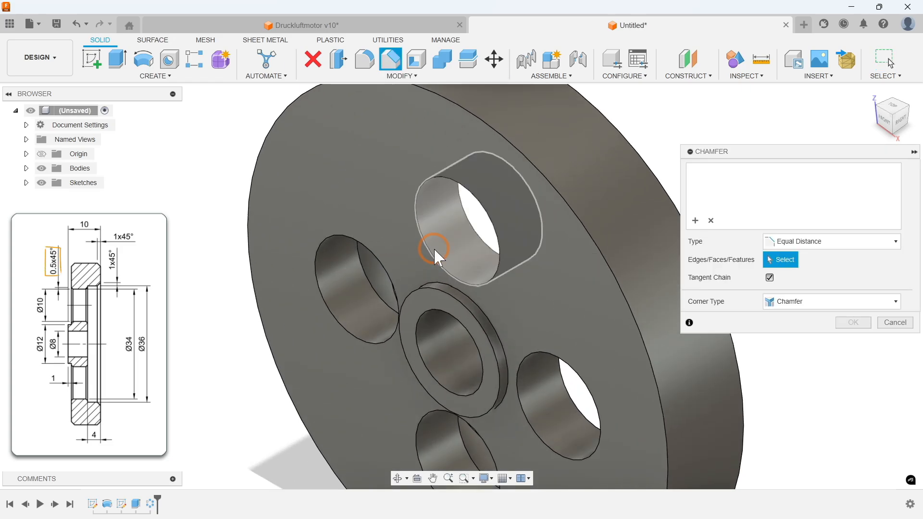
click(429, 257)
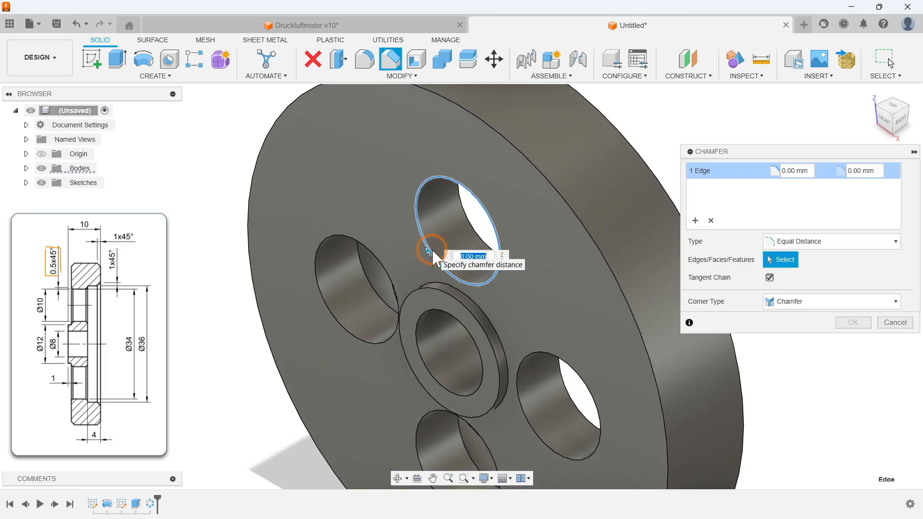
click(468, 221)
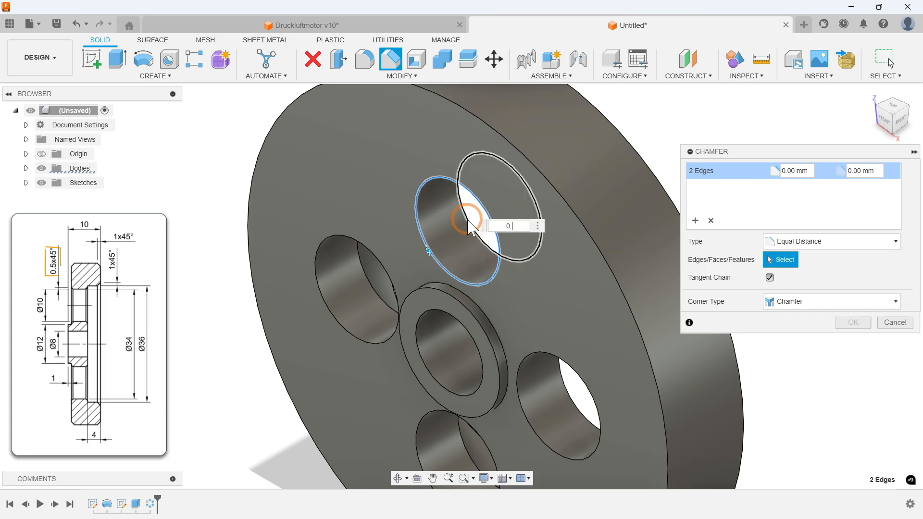
click(712, 221)
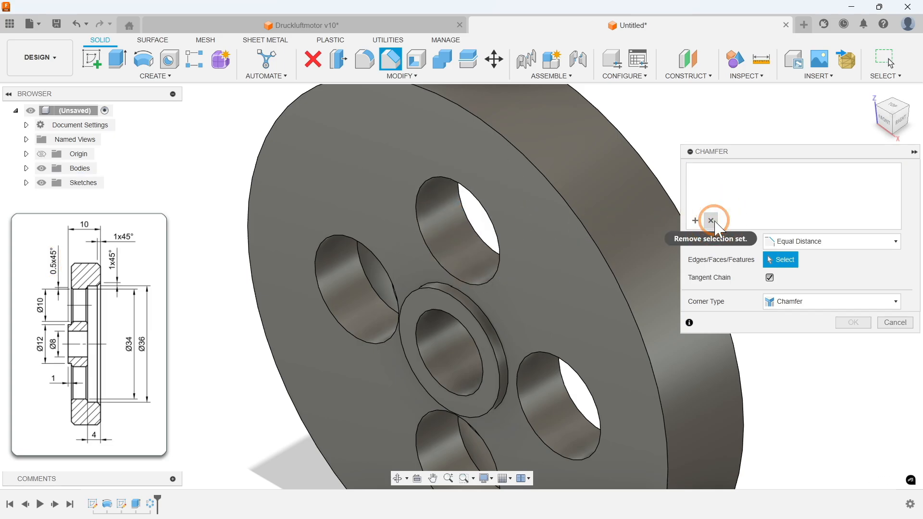
Chamfer the edges of all four holes by 0.5 mm, using their inner cylindrical faces as the selection.
click(452, 231)
click(373, 280)
click(444, 445)
click(548, 399)
text(0,5)
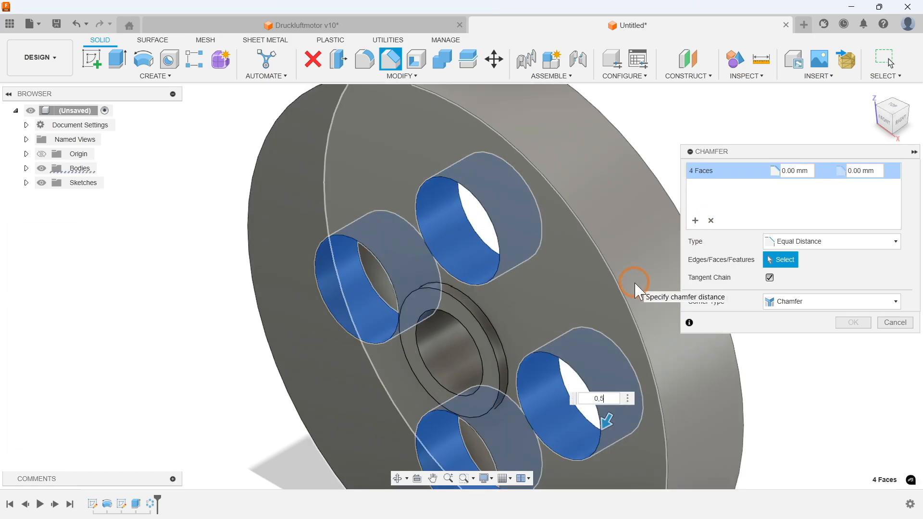
key(Return)
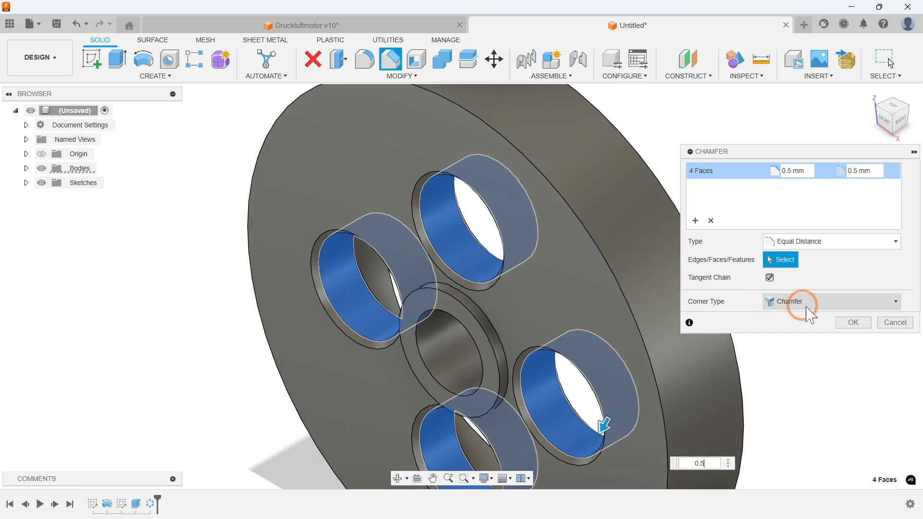
click(853, 323)
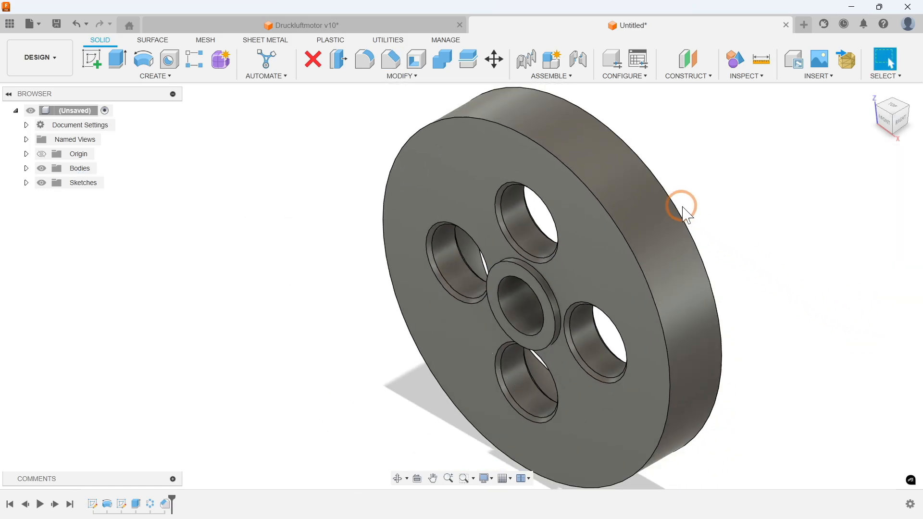
click(871, 96)
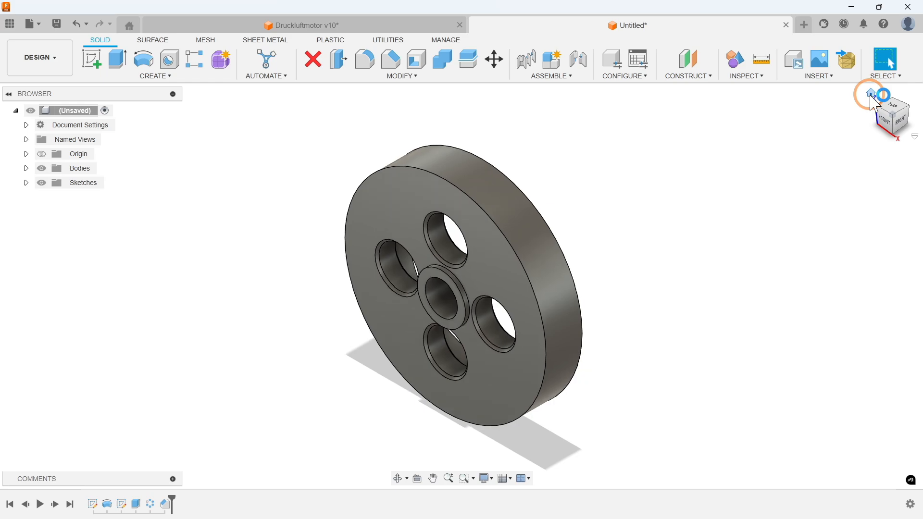
Edit the hole chamfer to exclude the three patterned holes, keeping only the original upper hole's face selected.
double_click(169, 503)
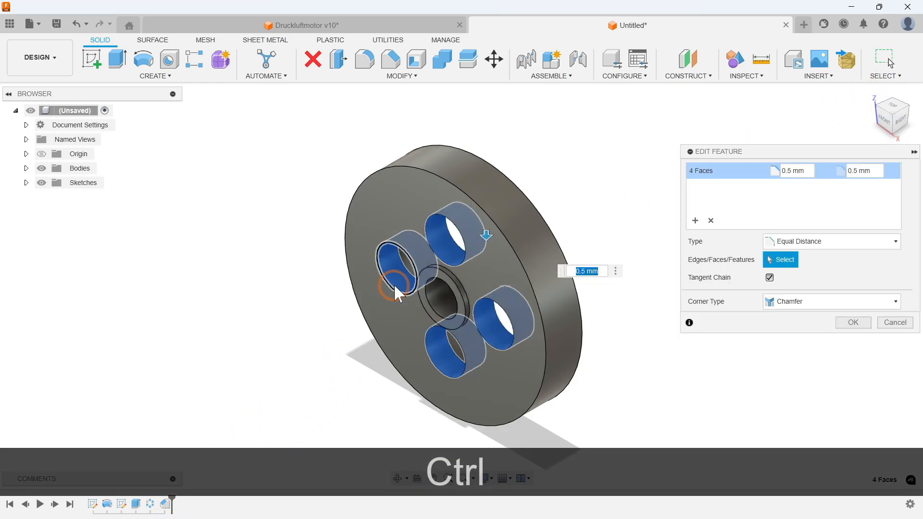
ctrl+click(394, 264)
ctrl+click(436, 346)
ctrl+click(486, 321)
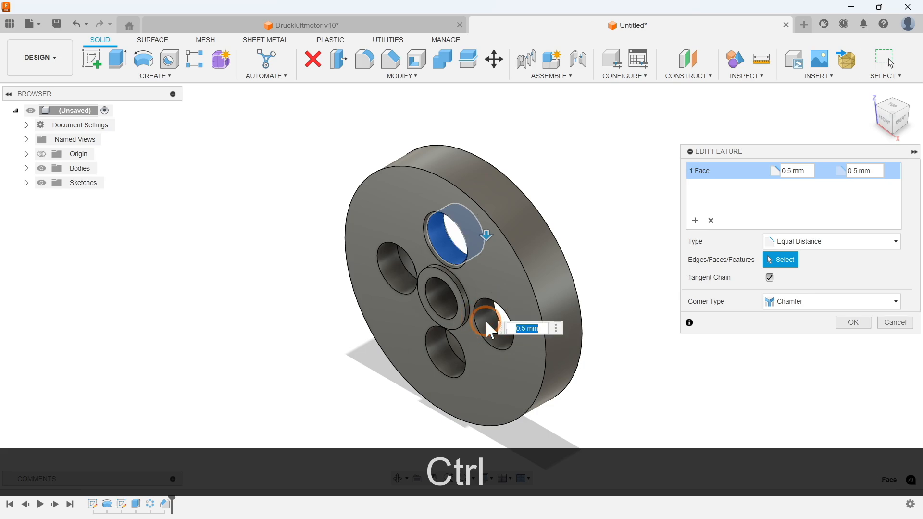
click(860, 328)
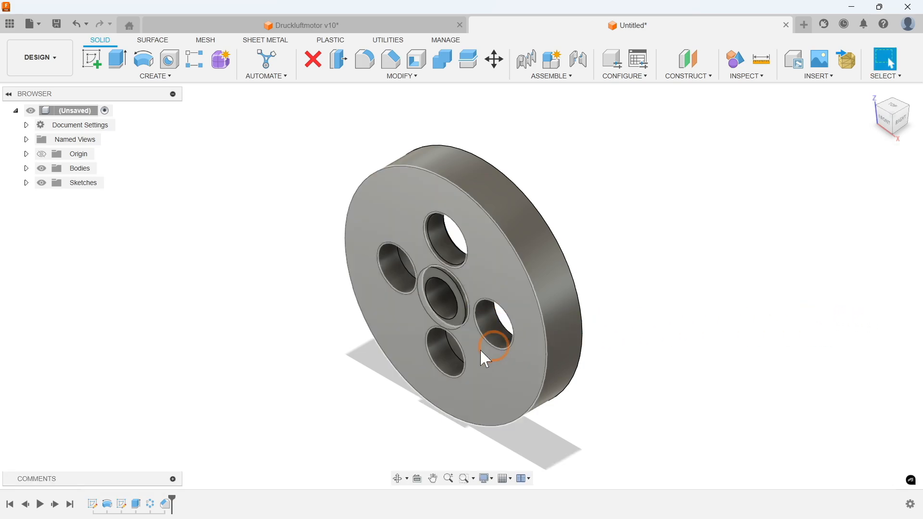
Reorder the chamfer ahead of the circular pattern in the timeline and add it to the pattern's objects.
click(164, 503)
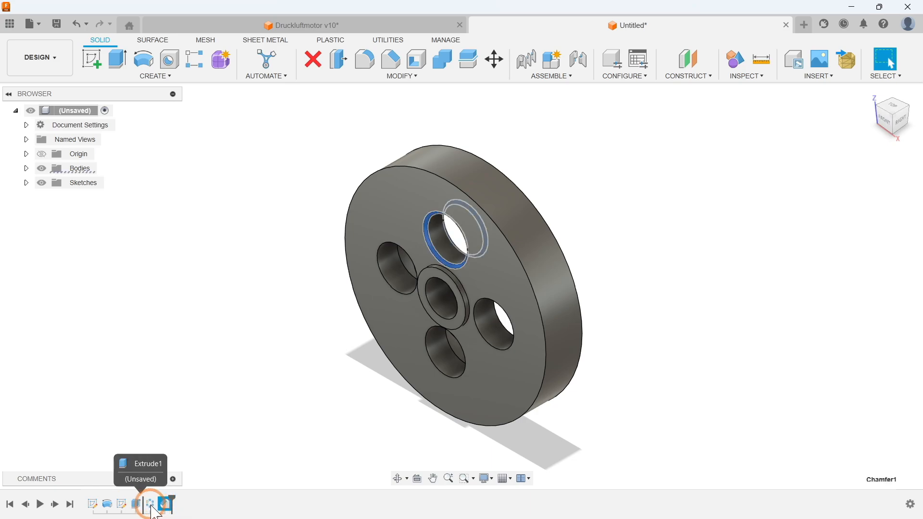
drag(162, 505, 150, 505)
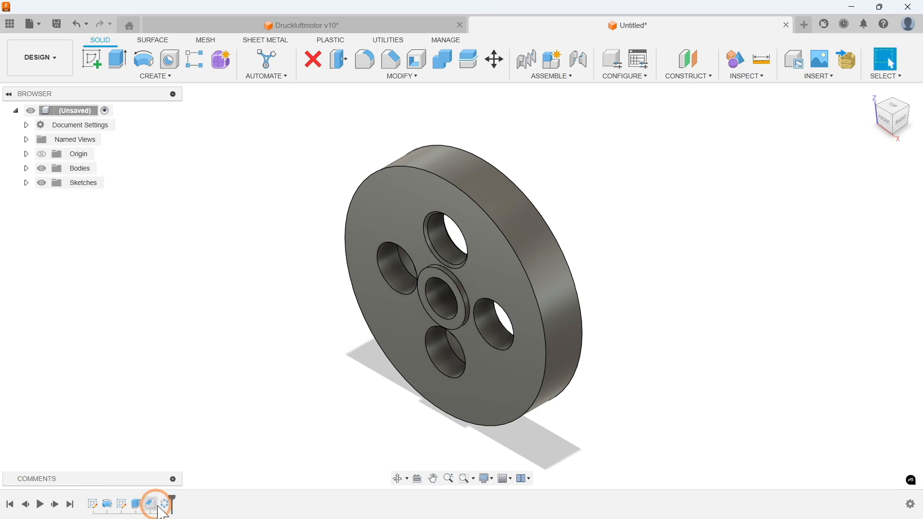
double_click(167, 504)
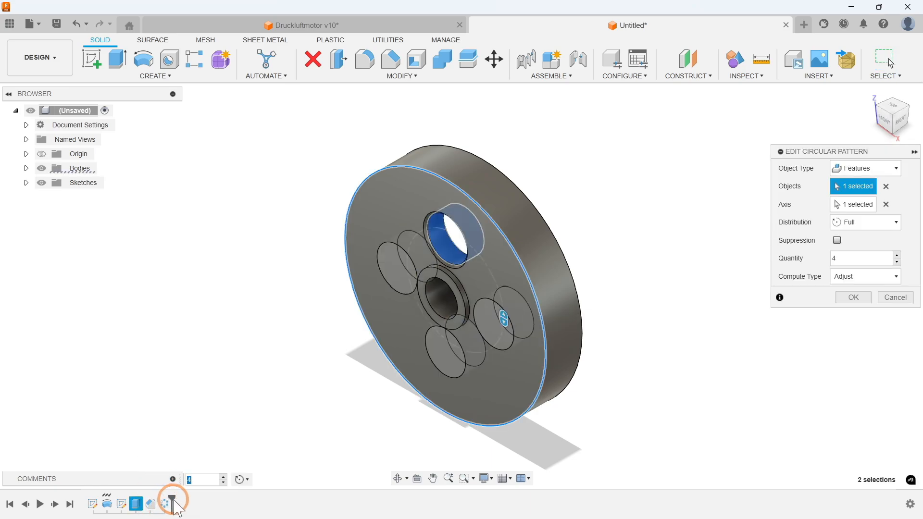
key(ctrl)
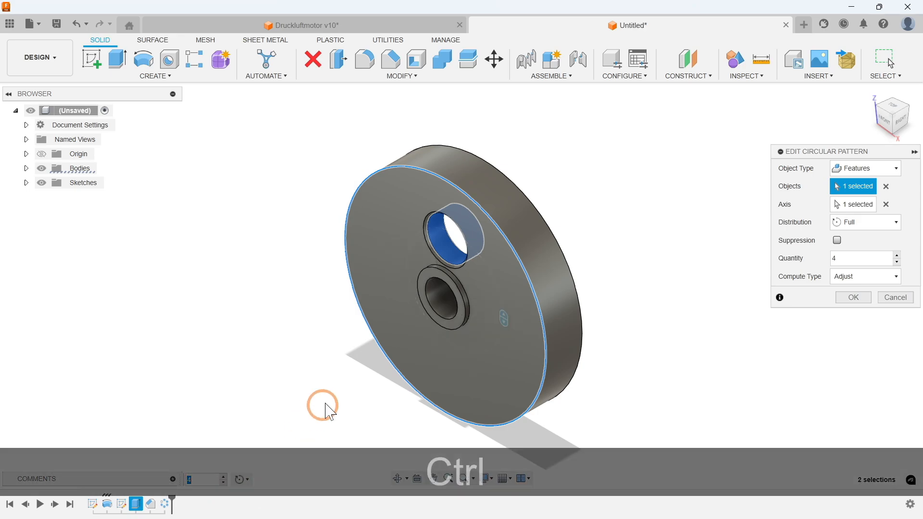
ctrl+click(436, 253)
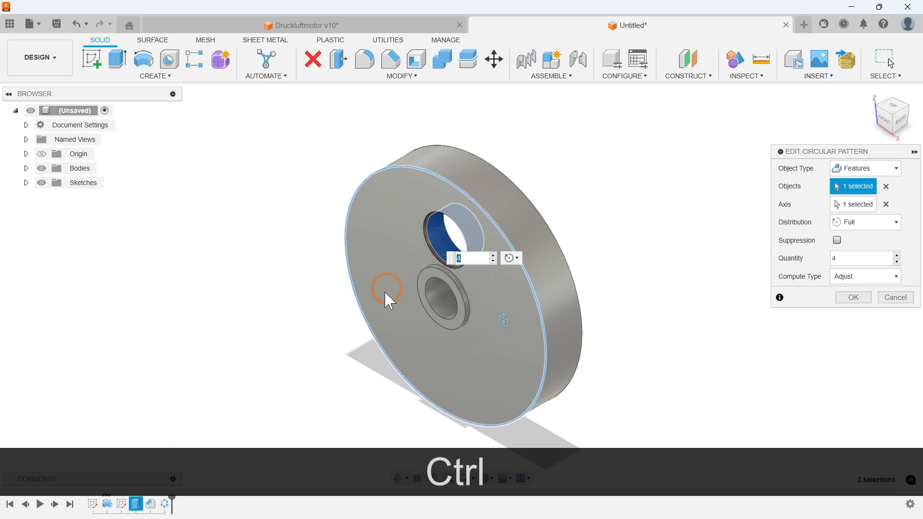
ctrl+click(152, 502)
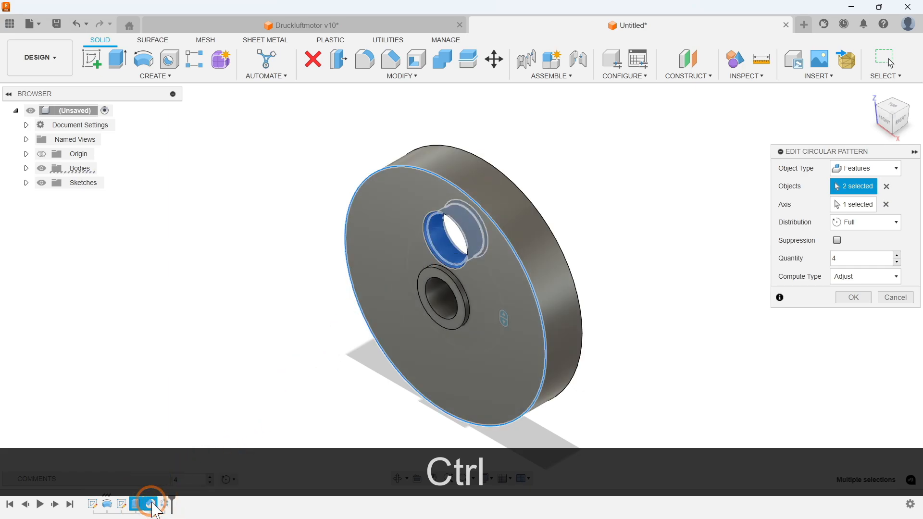
click(854, 298)
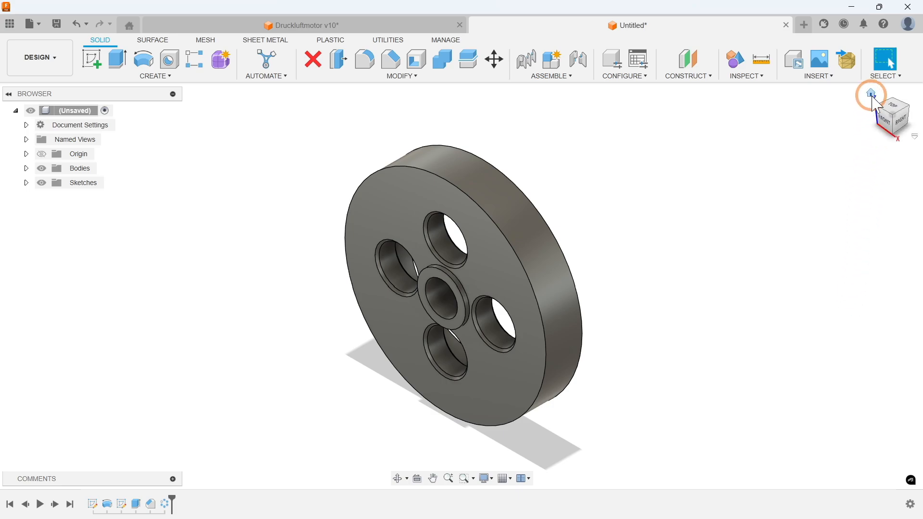
click(870, 95)
Chamfer the flywheel's front and rear outer edges and the rear recess's inner edge by 1 mm.
click(406, 77)
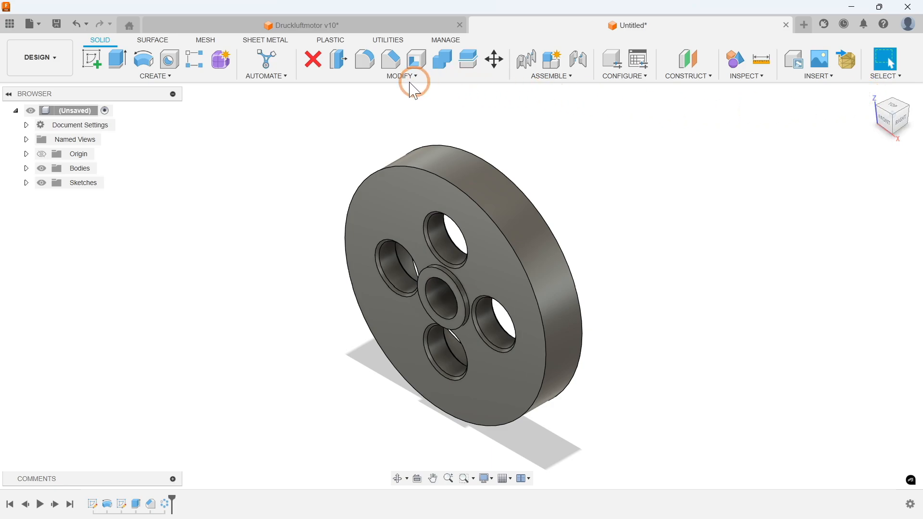
click(335, 115)
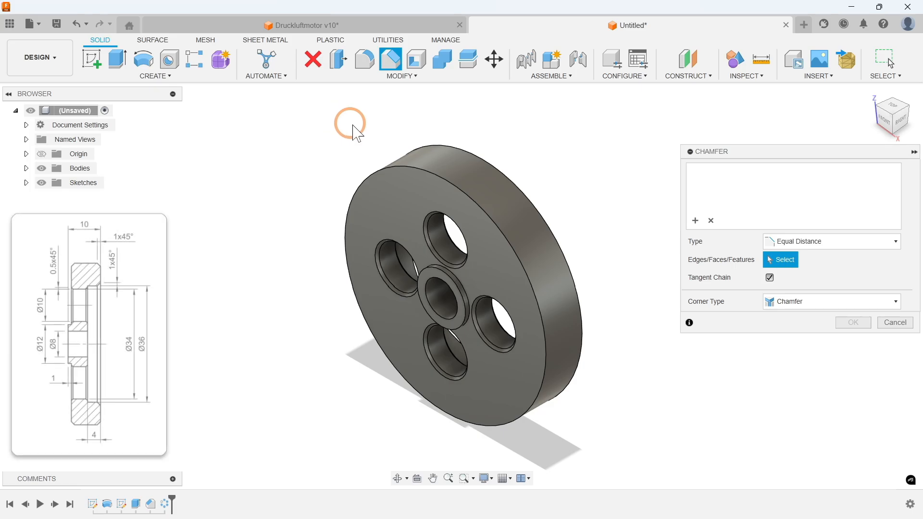
click(485, 161)
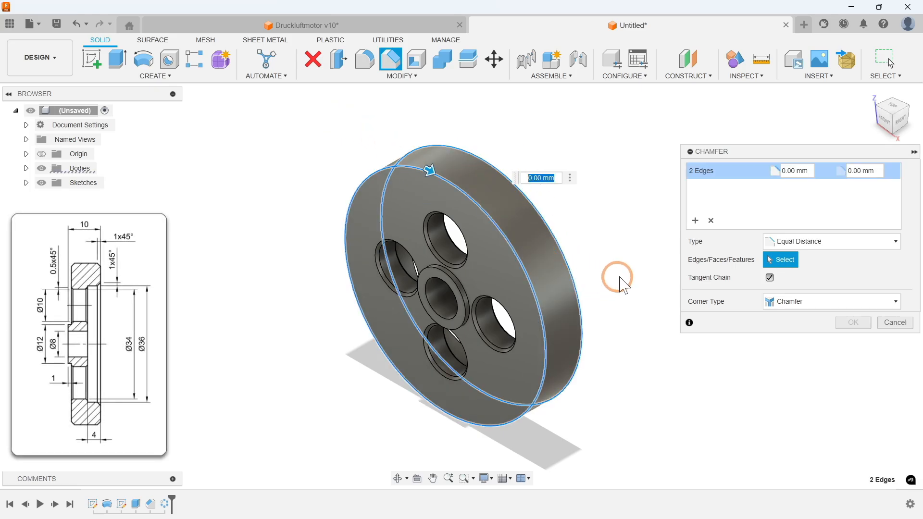
shift+middle_drag(615, 274, 522, 207)
click(522, 210)
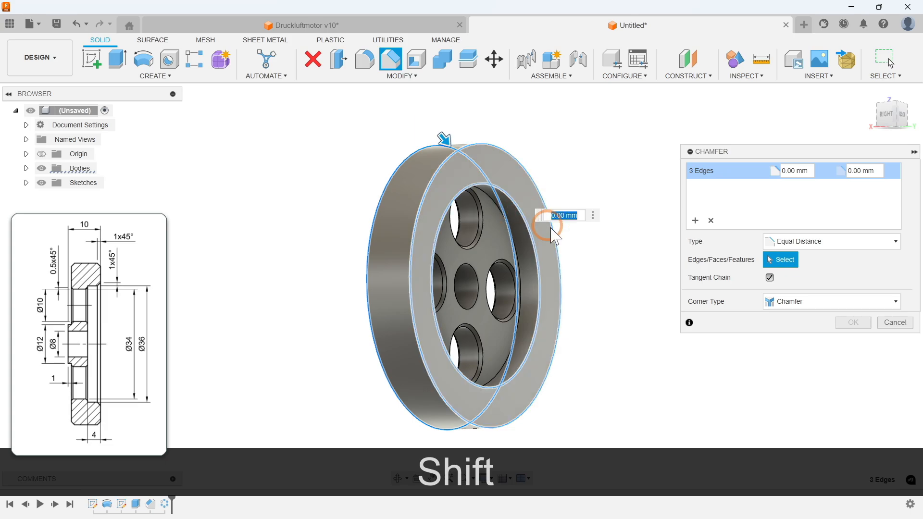
text(1)
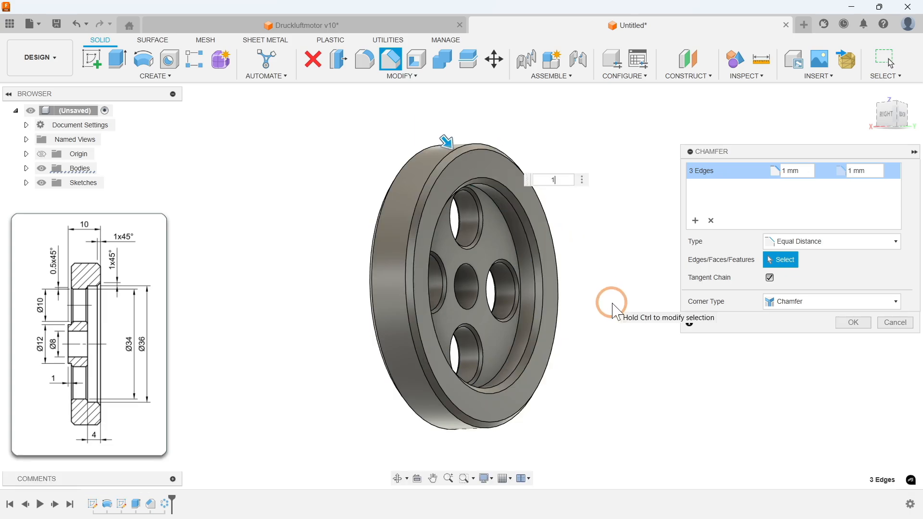
key(Return)
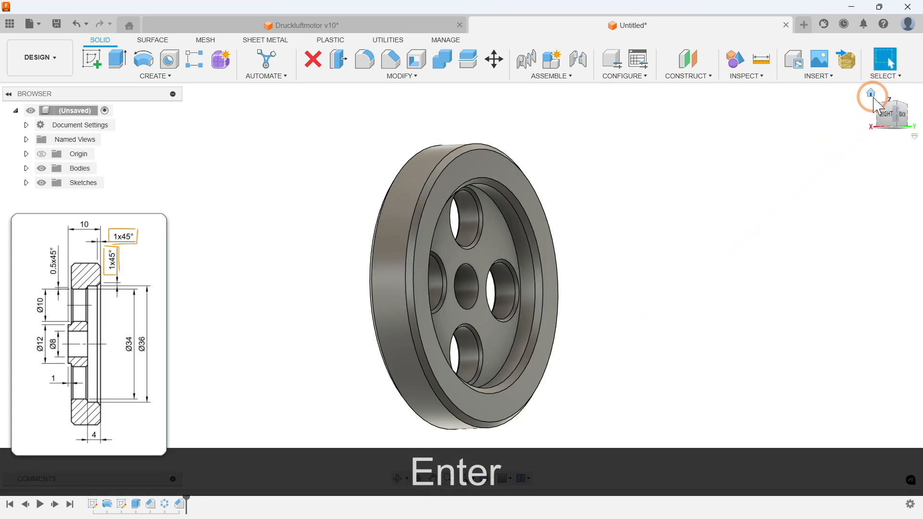
click(872, 93)
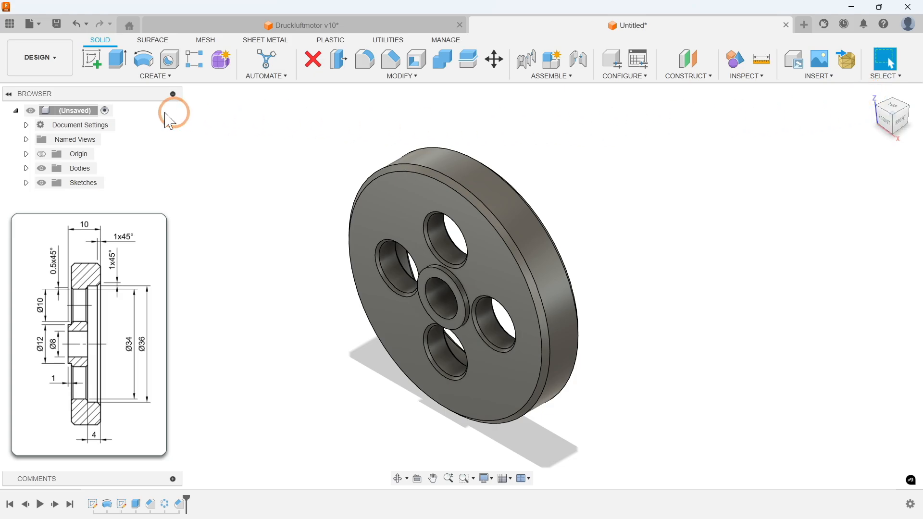
Save the design as Schwungscheibe in the Druckluftmotor folder and play back its timeline.
click(57, 27)
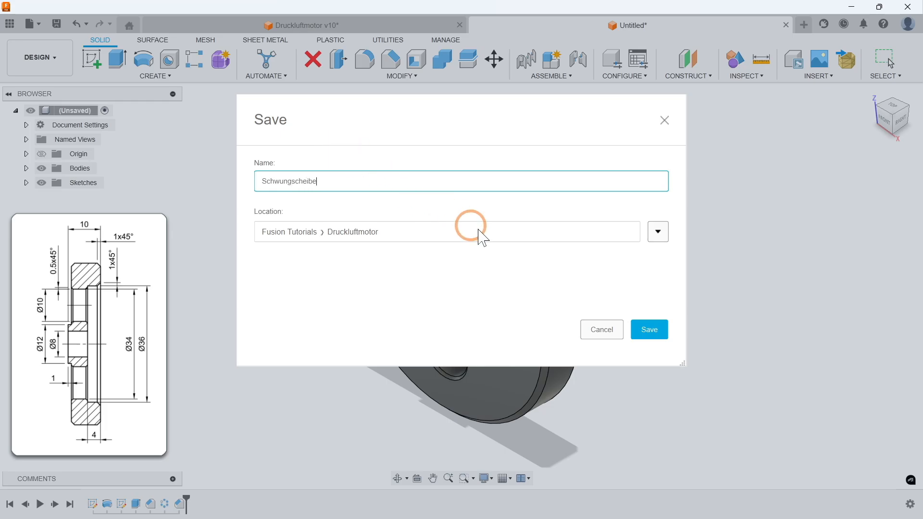
click(650, 329)
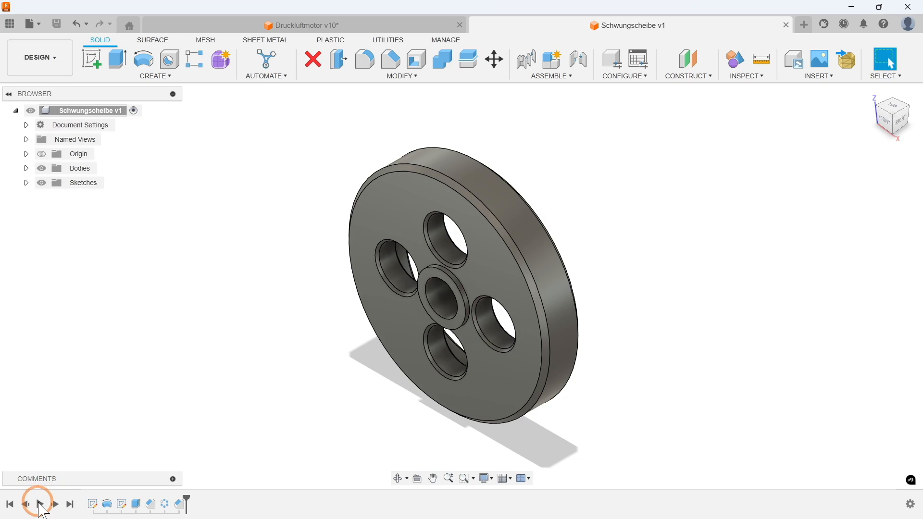
click(40, 504)
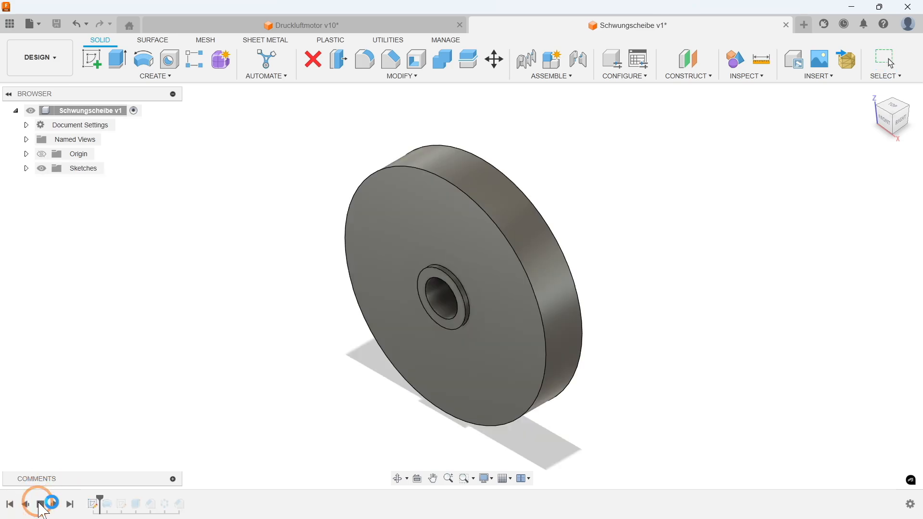